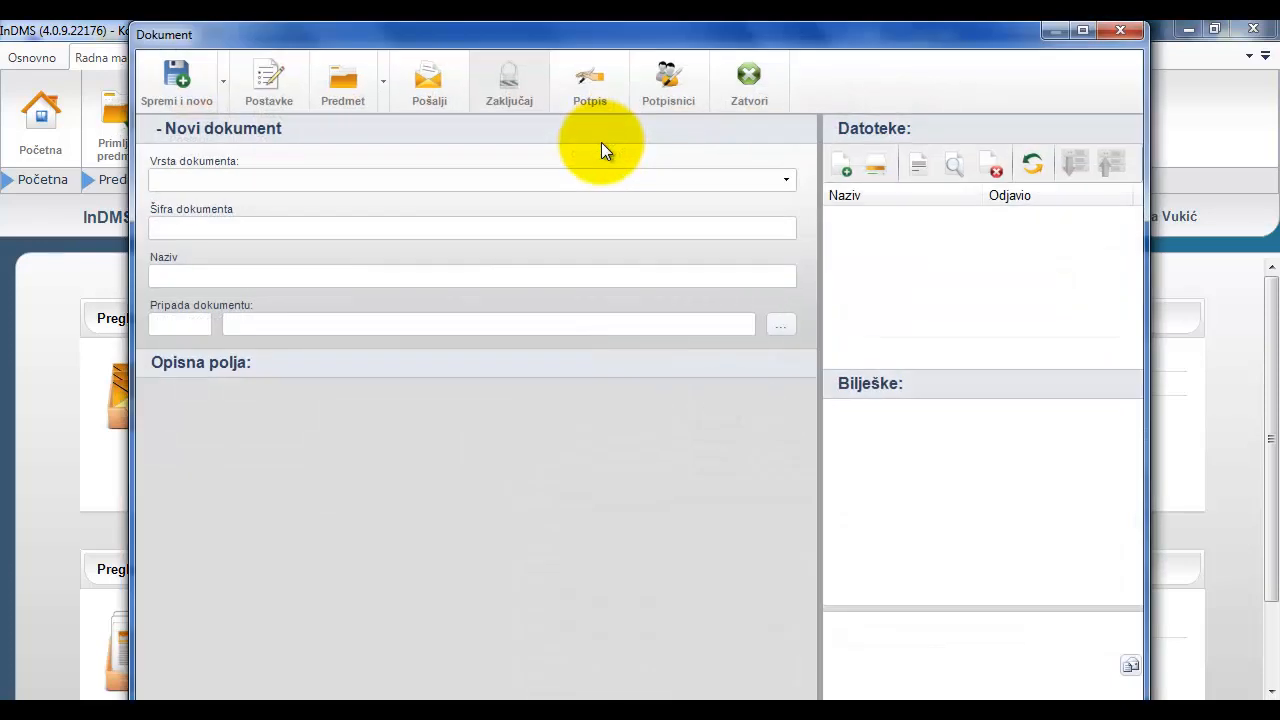
# - Set the new document's type to Ulazni račun and name it "Račun za telekomunikacije"
pyautogui.click(787, 181)
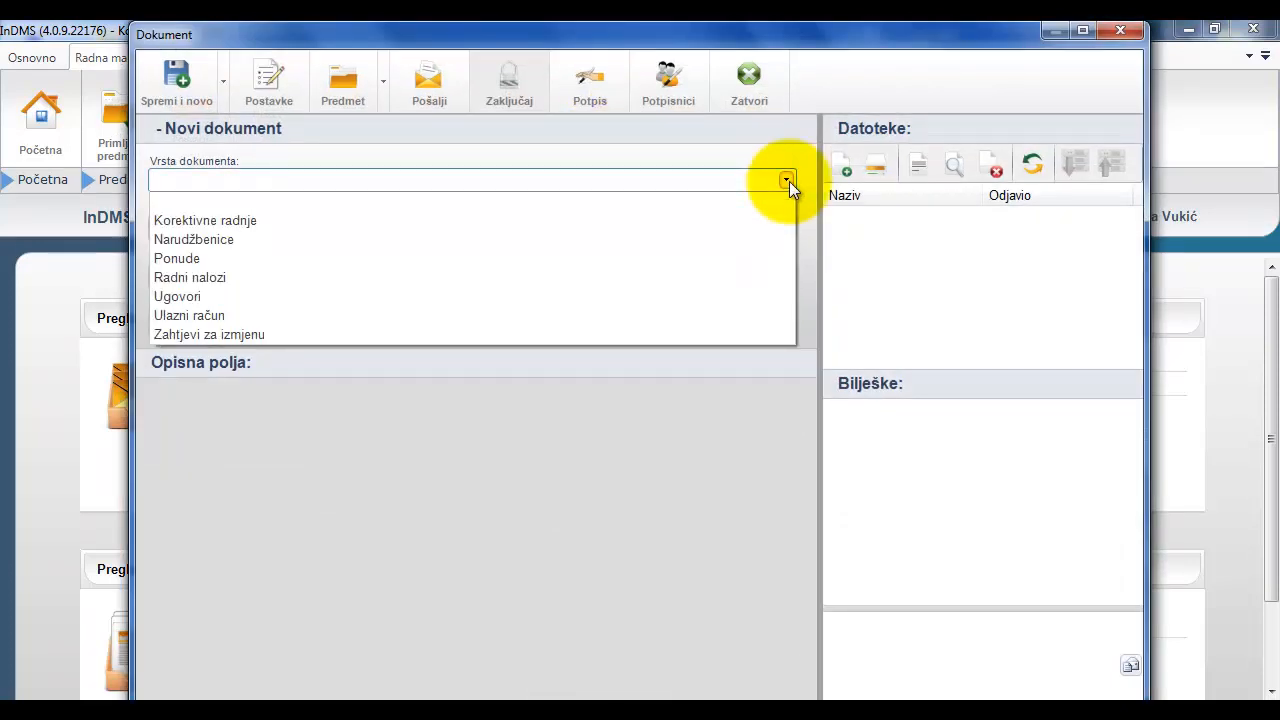
pyautogui.click(690, 315)
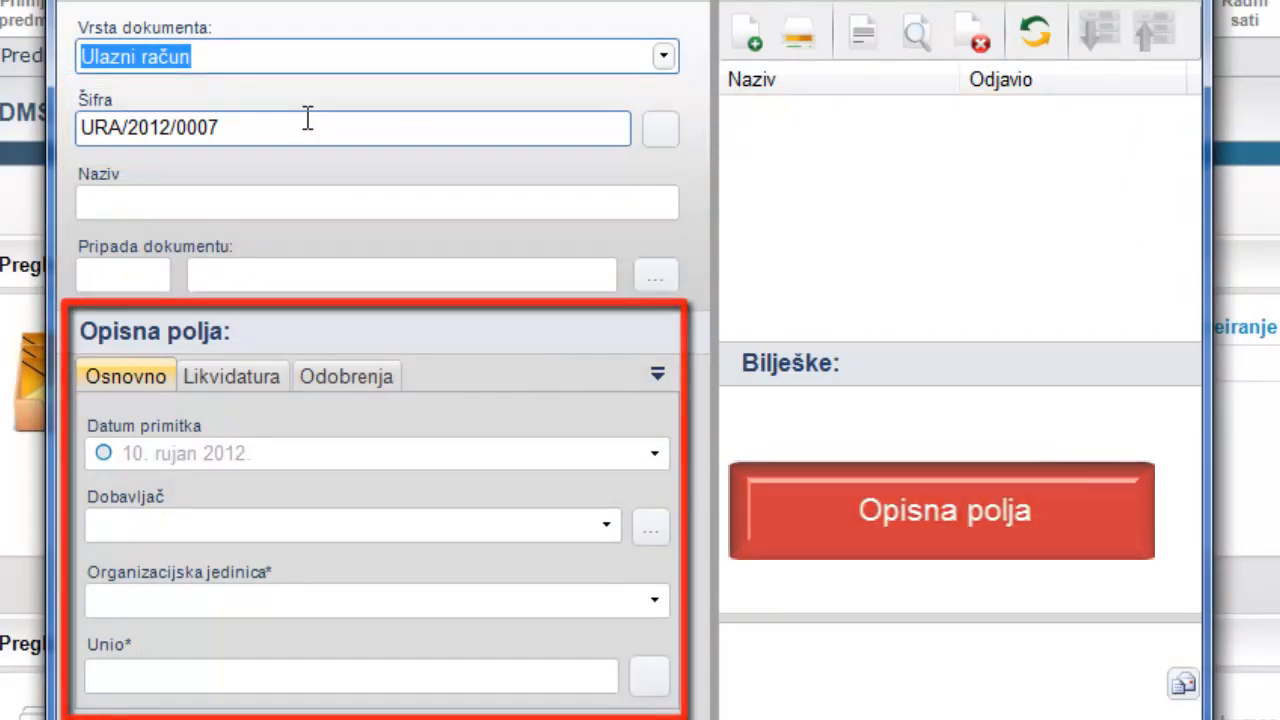
pyautogui.click(160, 205)
pyautogui.write('Rač')
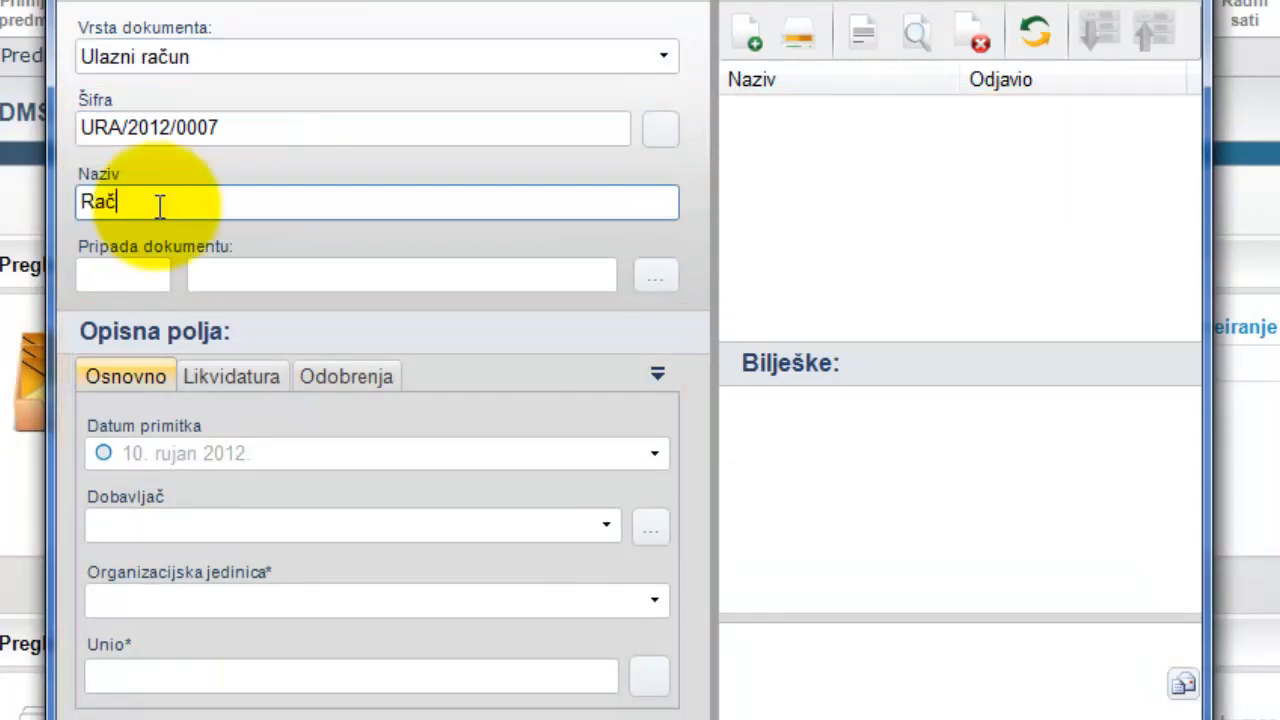
pyautogui.write('un za telekomunikacije')
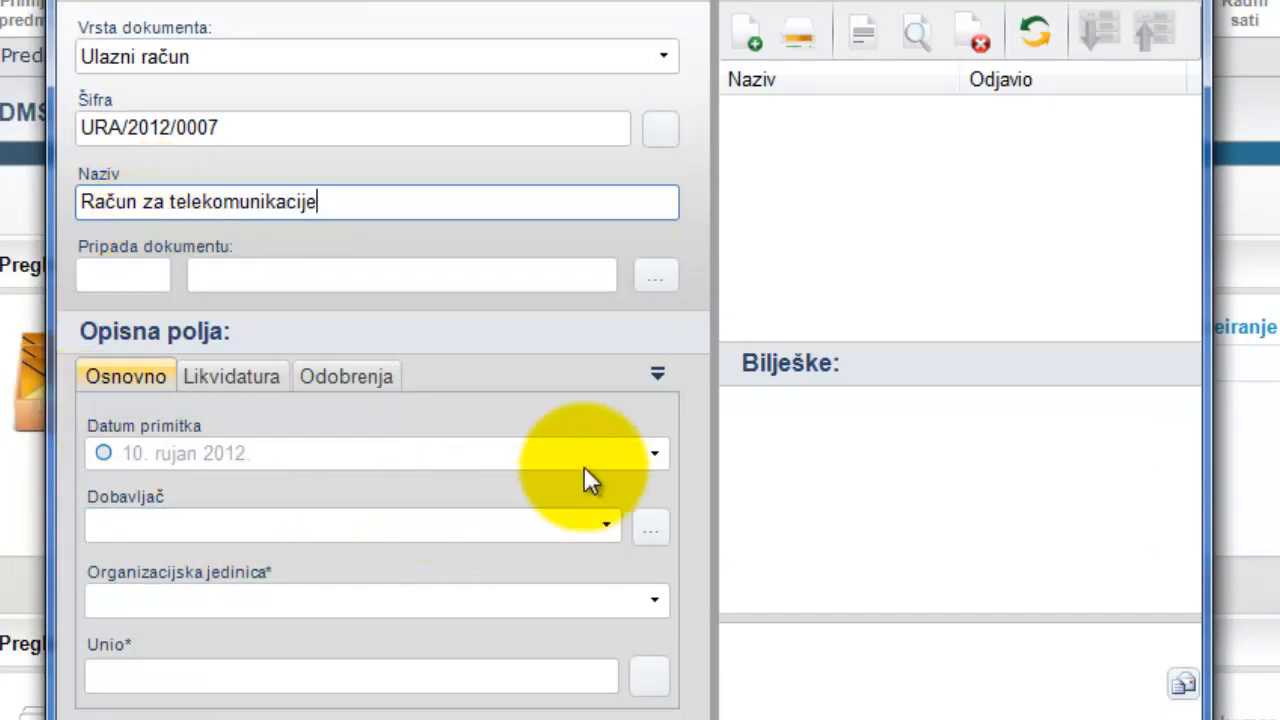
# - Fill in the basic fields: receipt date 10. rujan 2012., supplier Telekom, organisational unit 4 Nabava, and the person who entered the document
pyautogui.click(655, 454)
pyautogui.click(108, 612)
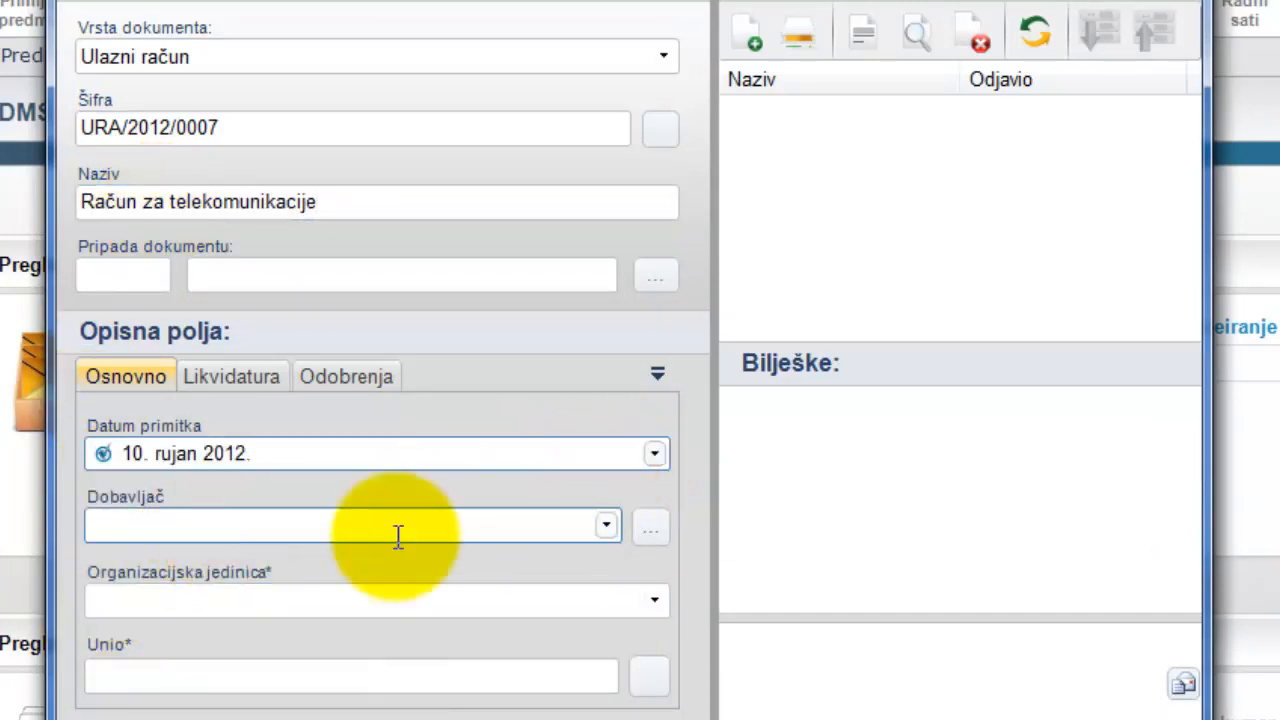
pyautogui.click(605, 526)
pyautogui.click(534, 608)
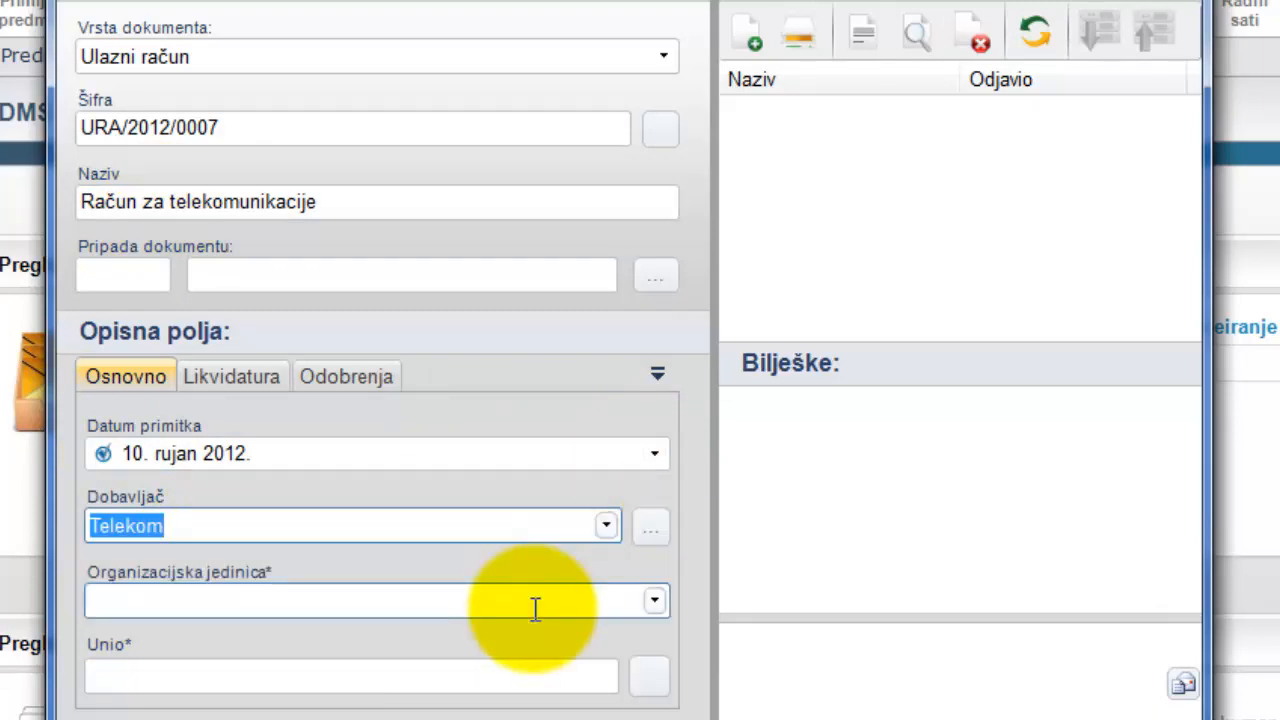
pyautogui.click(654, 600)
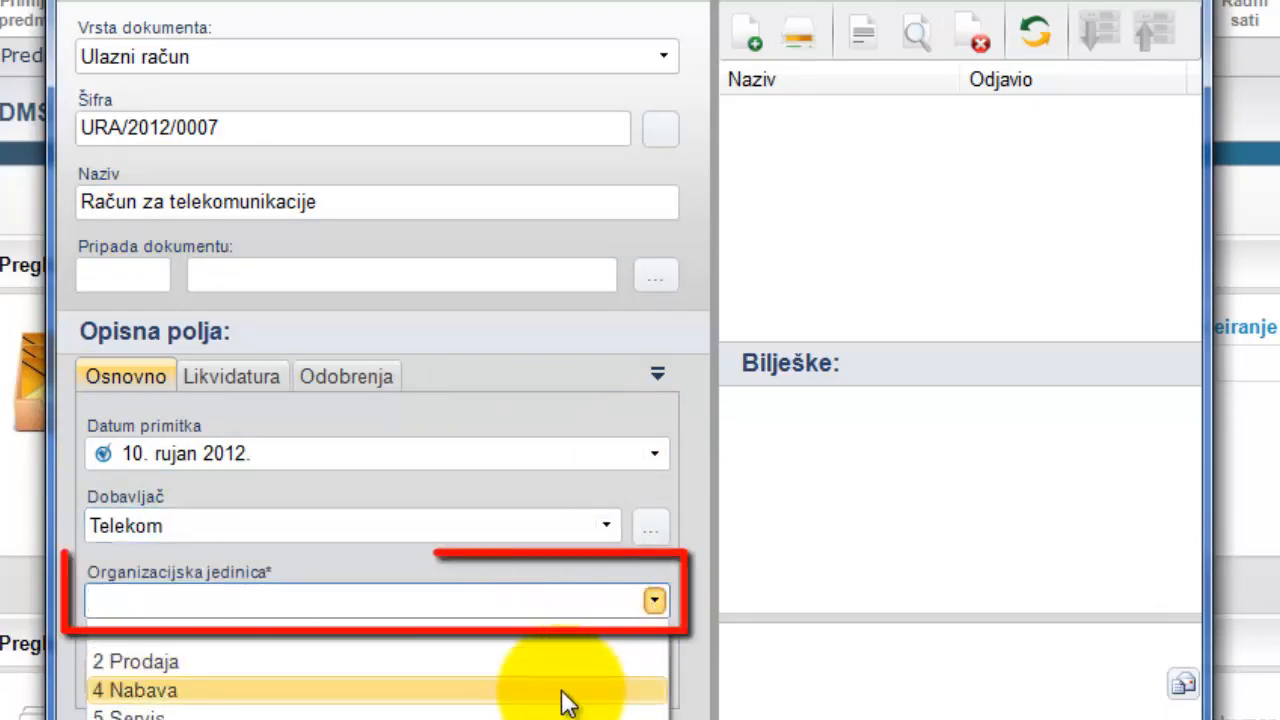
pyautogui.click(563, 690)
pyautogui.click(649, 677)
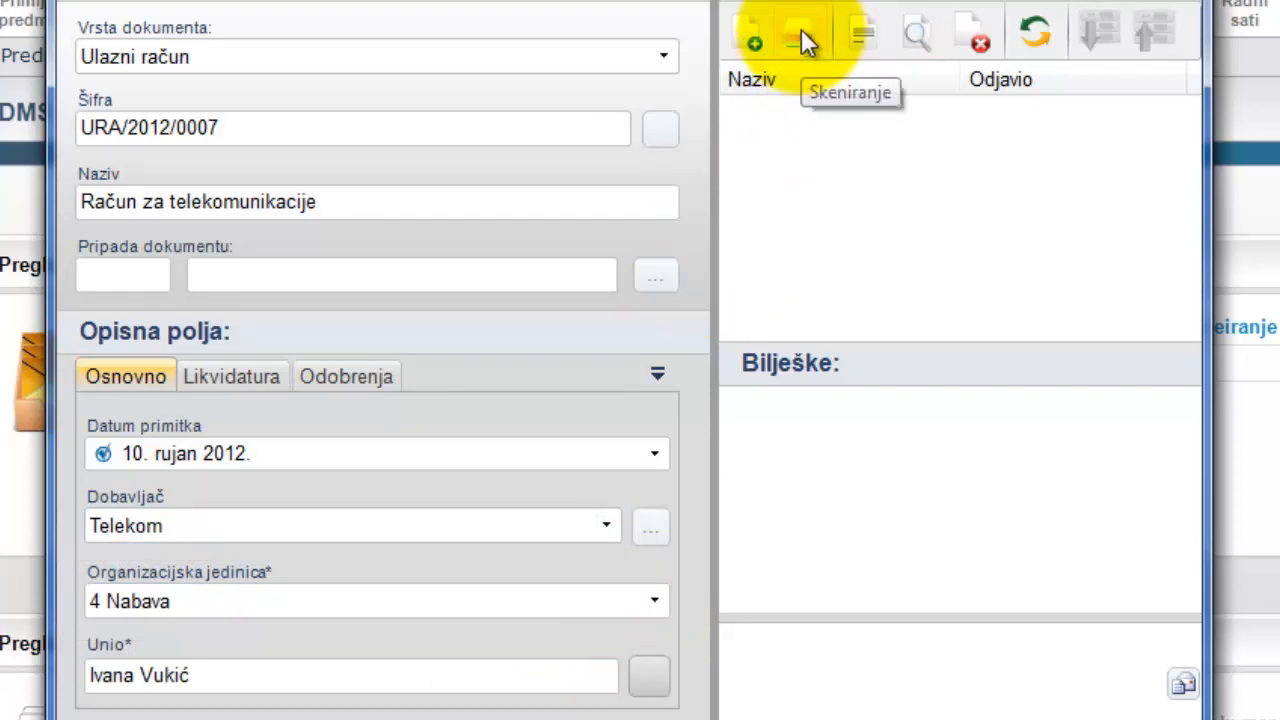
# - Attach račun za telekom.pdf from the Primljeni dokumenti folder to the document and open it to check the invoice
pyautogui.click(750, 38)
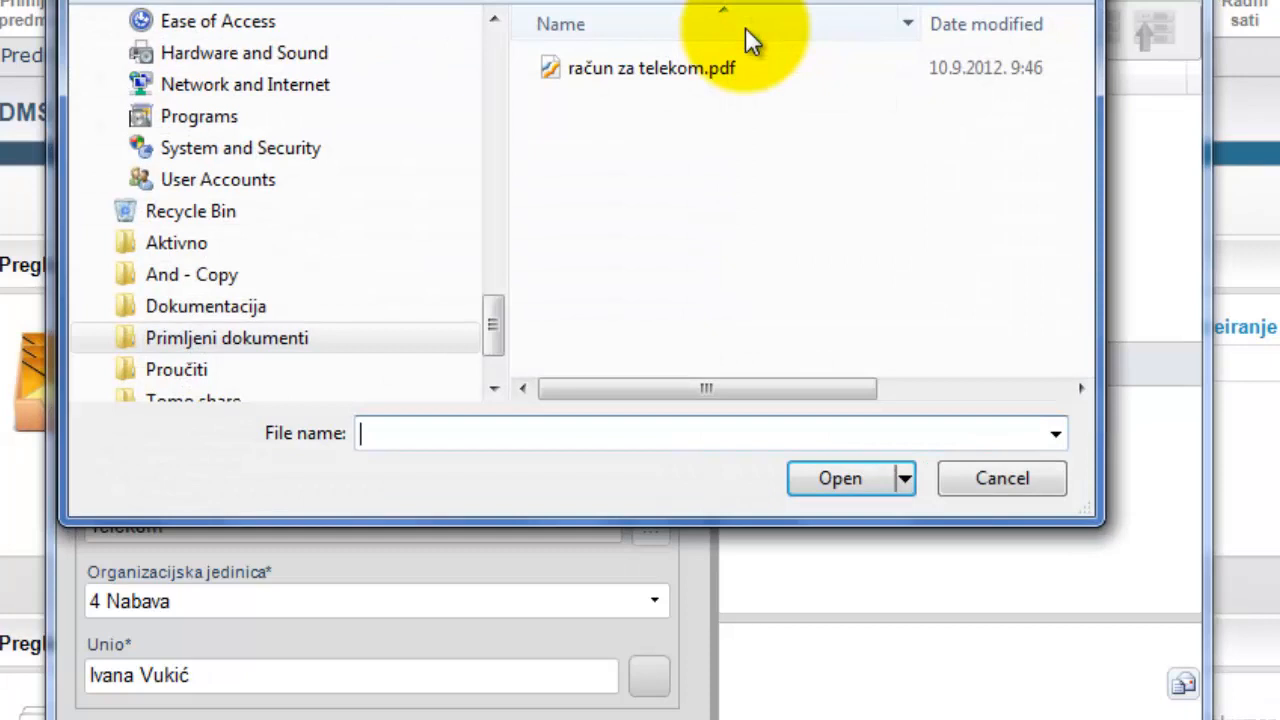
pyautogui.doubleClick(679, 70)
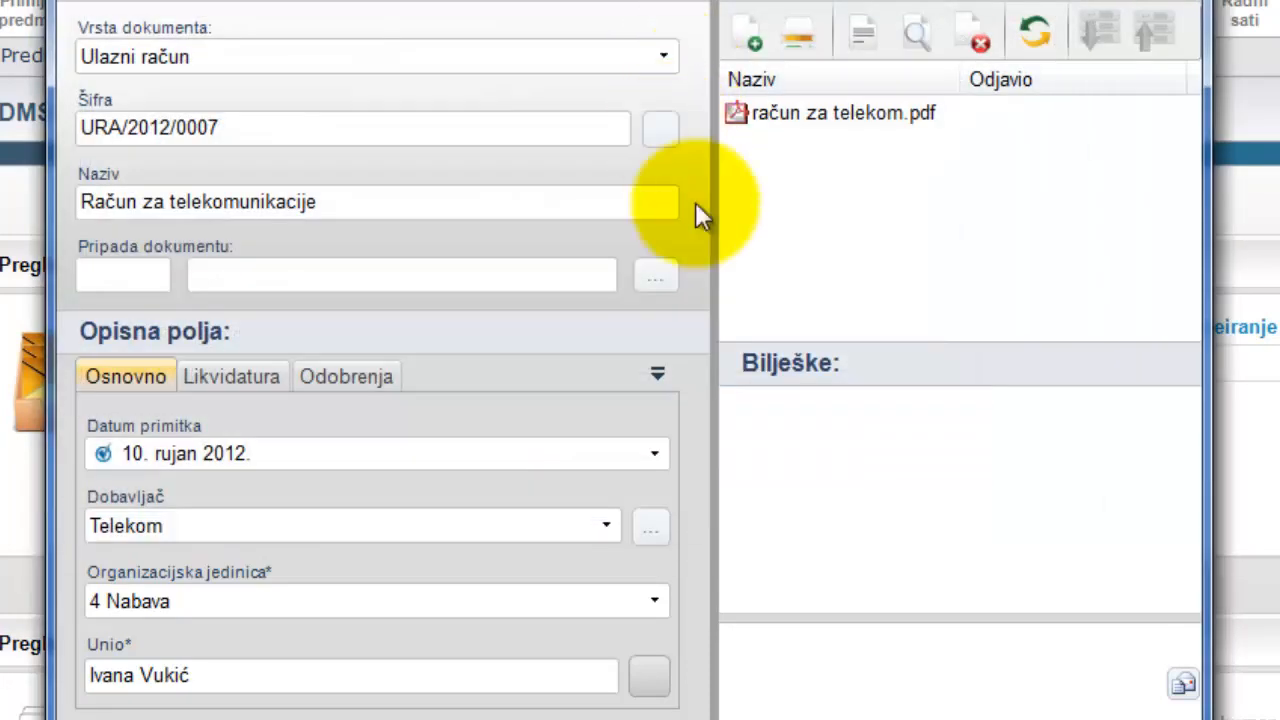
pyautogui.click(797, 122)
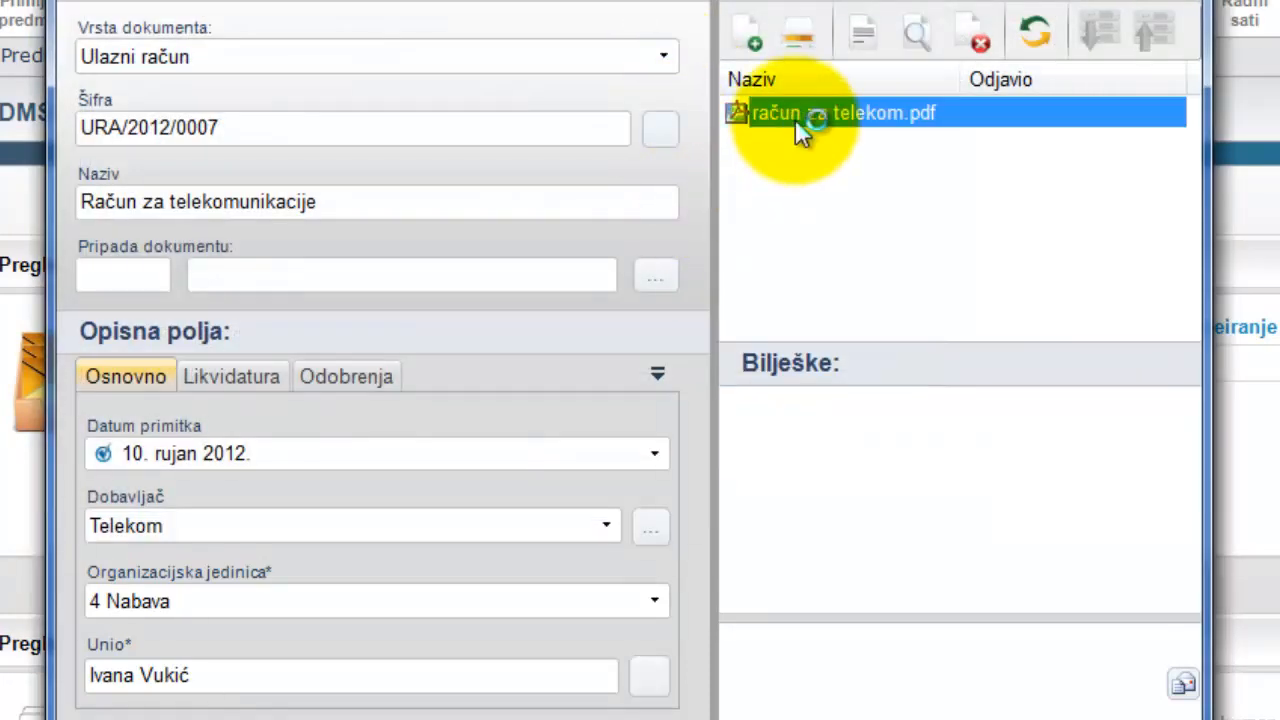
pyautogui.doubleClick(796, 120)
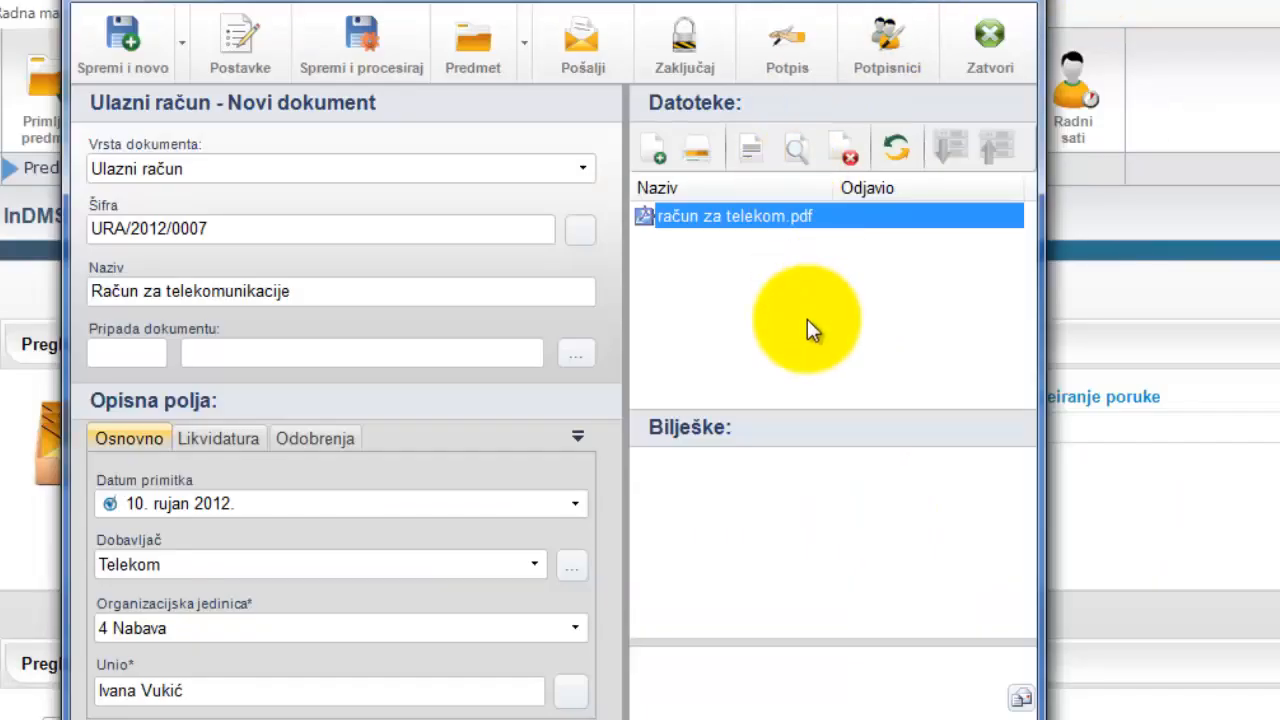
pyautogui.click(807, 319)
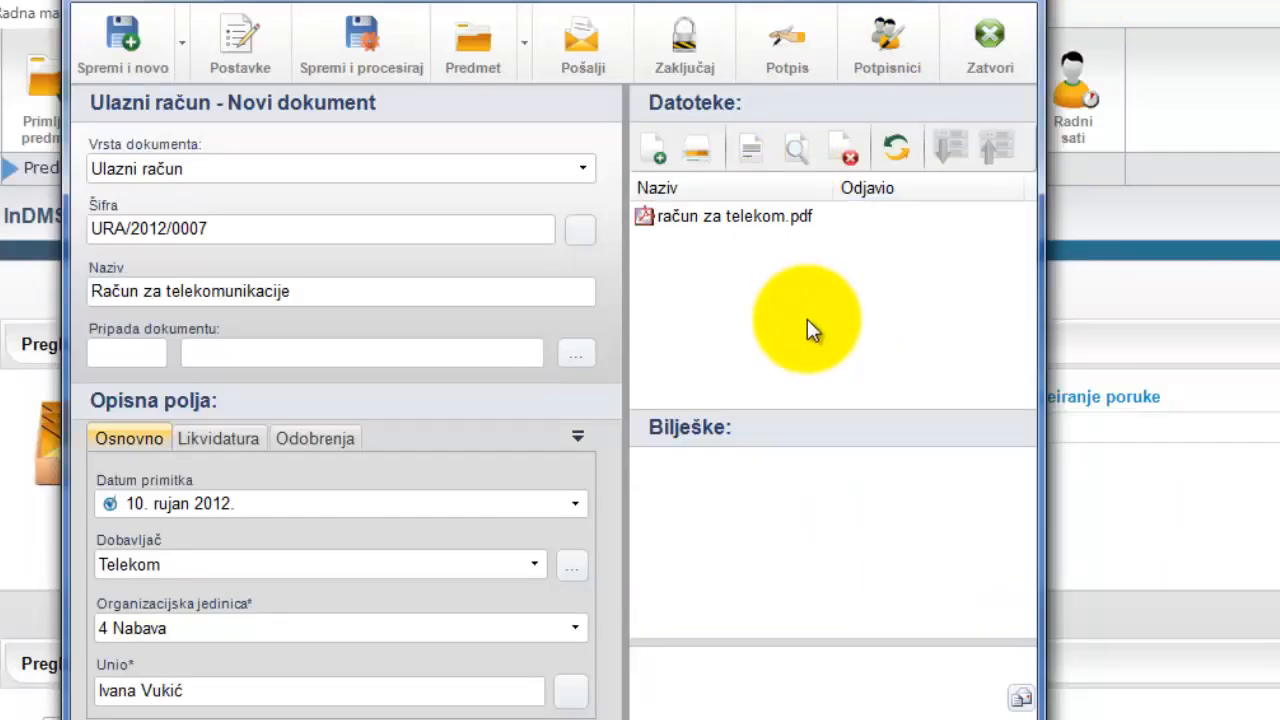
# - Save and process the new incoming invoice document
pyautogui.click(369, 59)
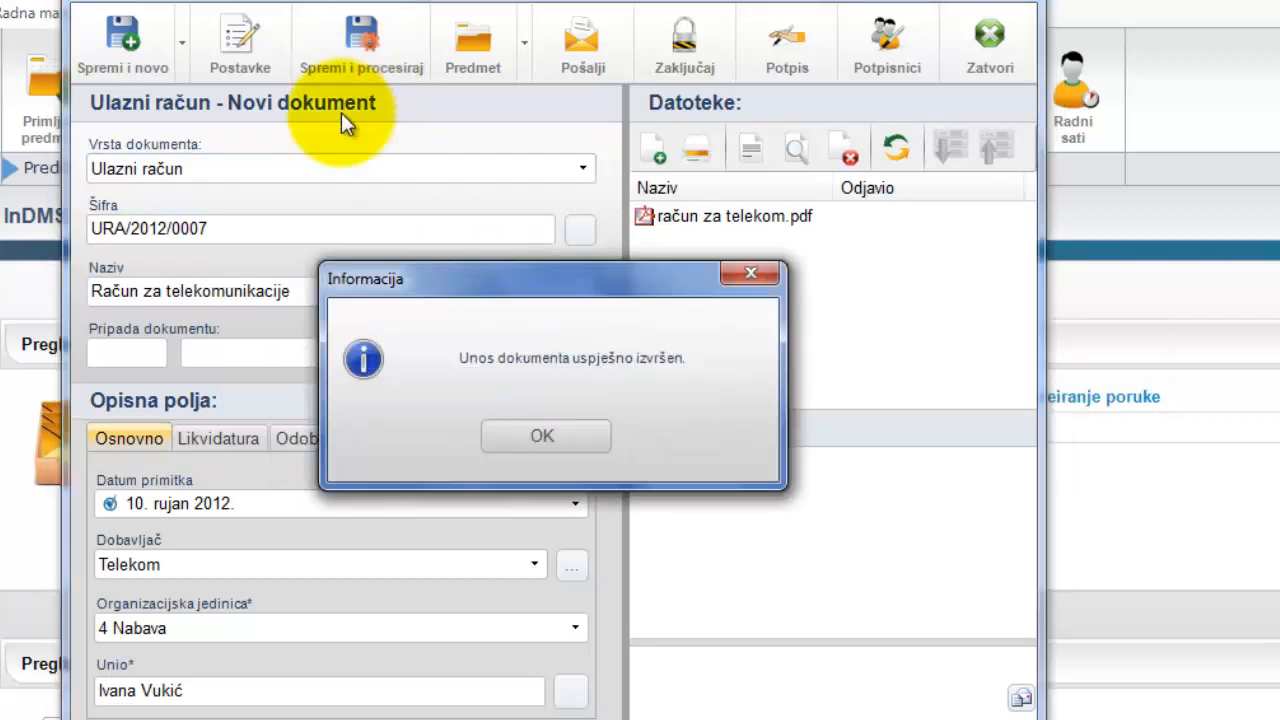
pyautogui.click(537, 437)
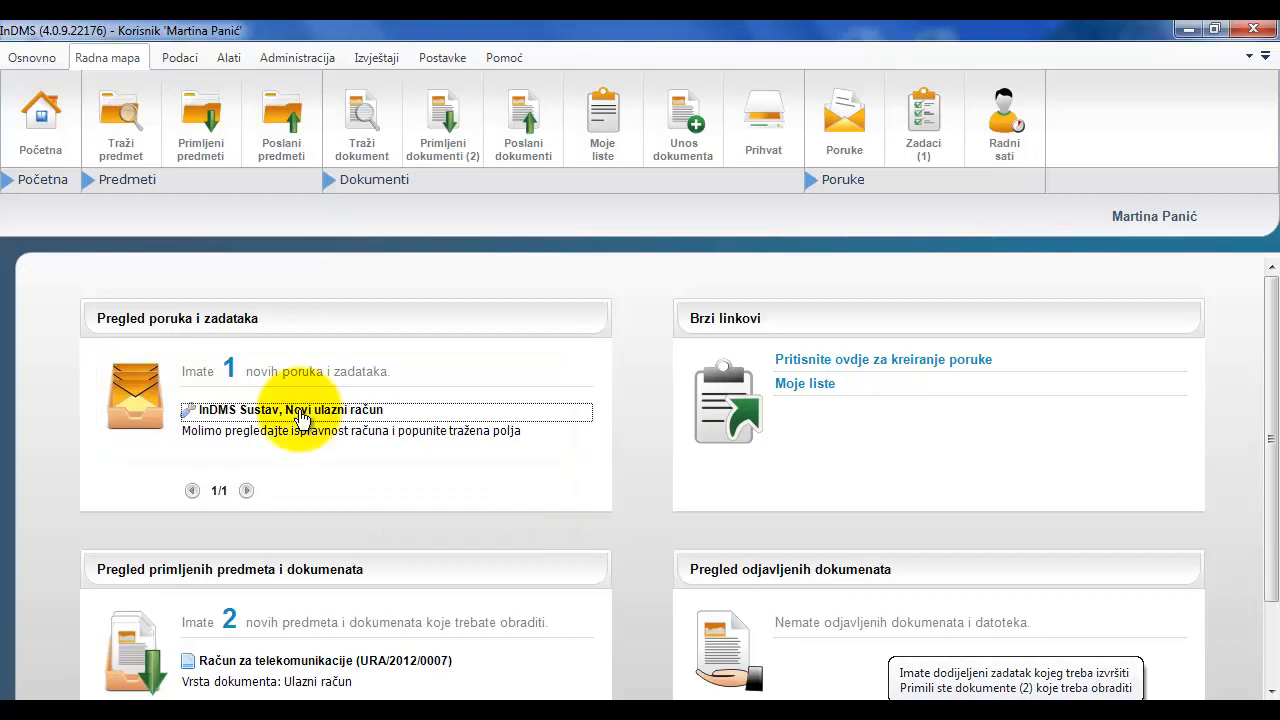
# - Open the pending "Novi ulazni račun" task assigned for execution and take it over
pyautogui.click(343, 418)
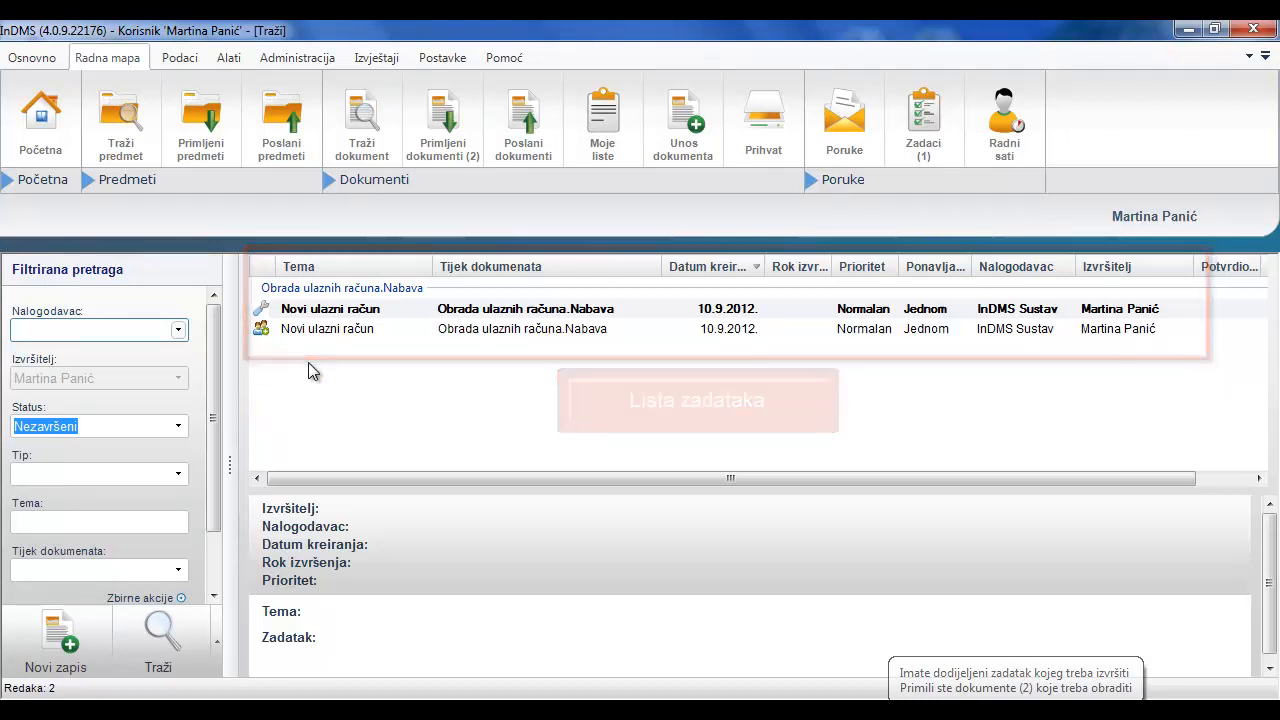
pyautogui.click(344, 312)
pyautogui.doubleClick(344, 312)
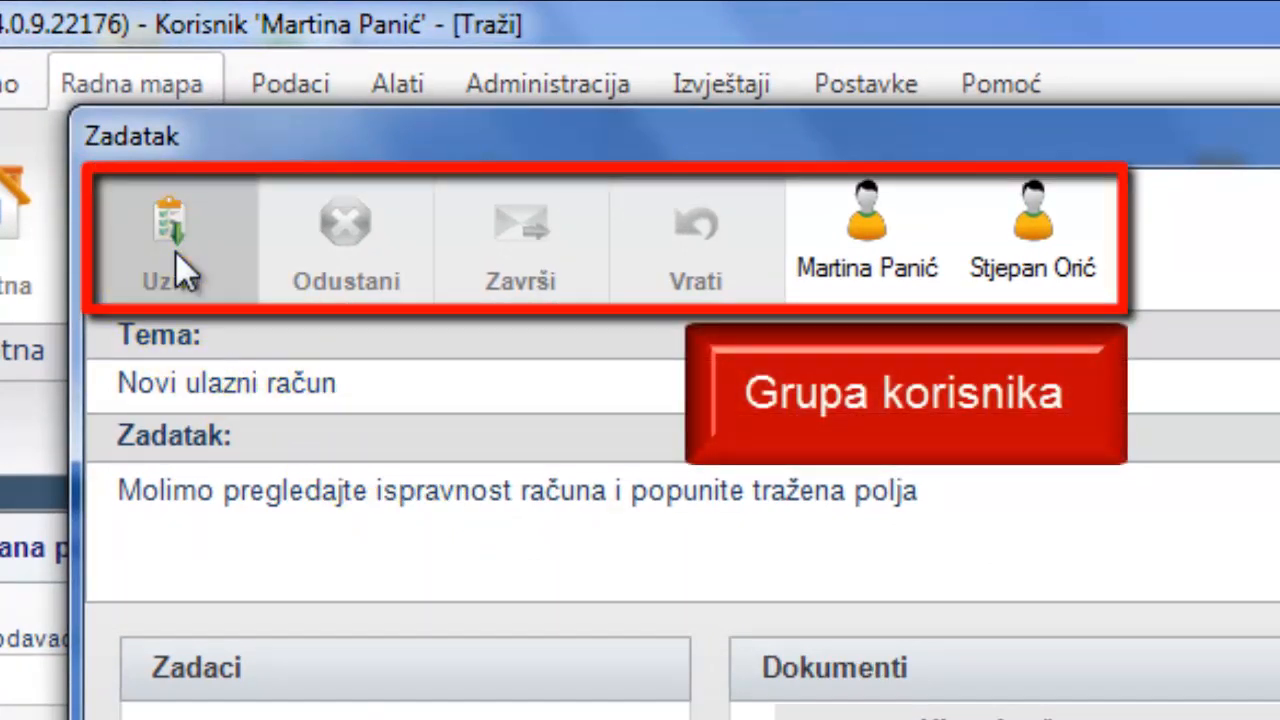
pyautogui.click(175, 251)
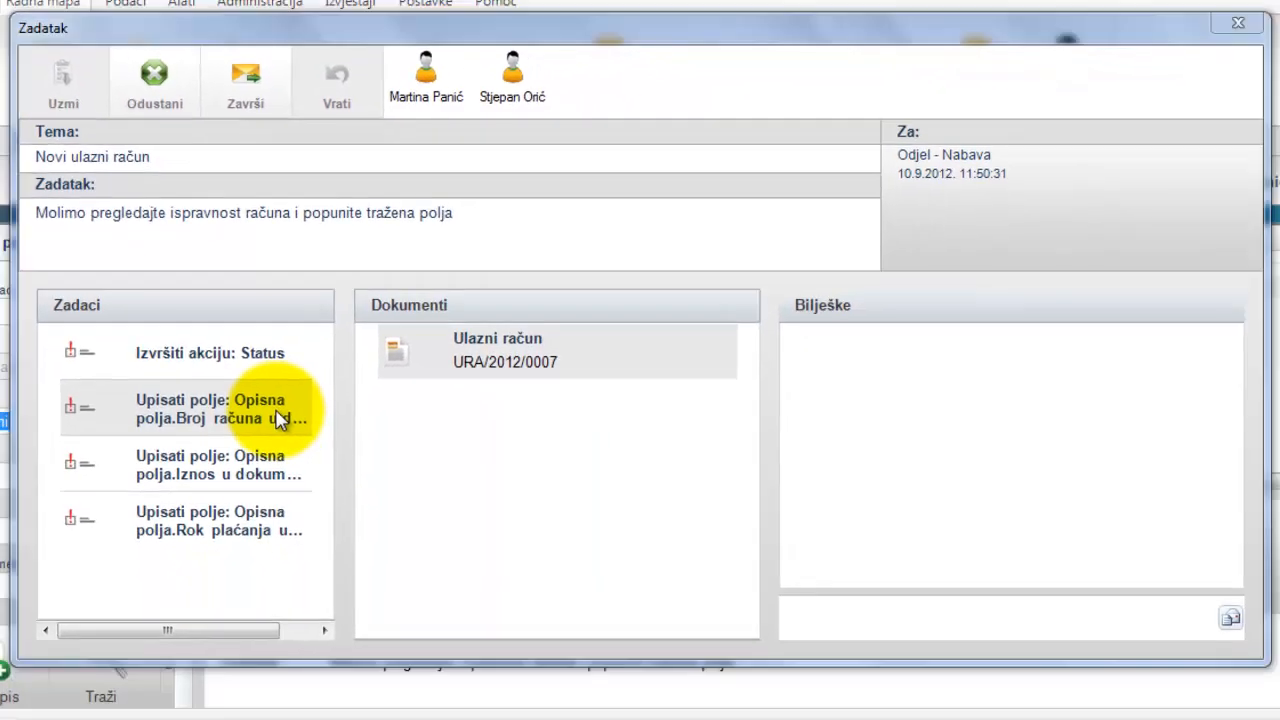
# - Open the invoice document from the task's invoice number item and review the attached račun za telekom.pdf
pyautogui.doubleClick(452, 710)
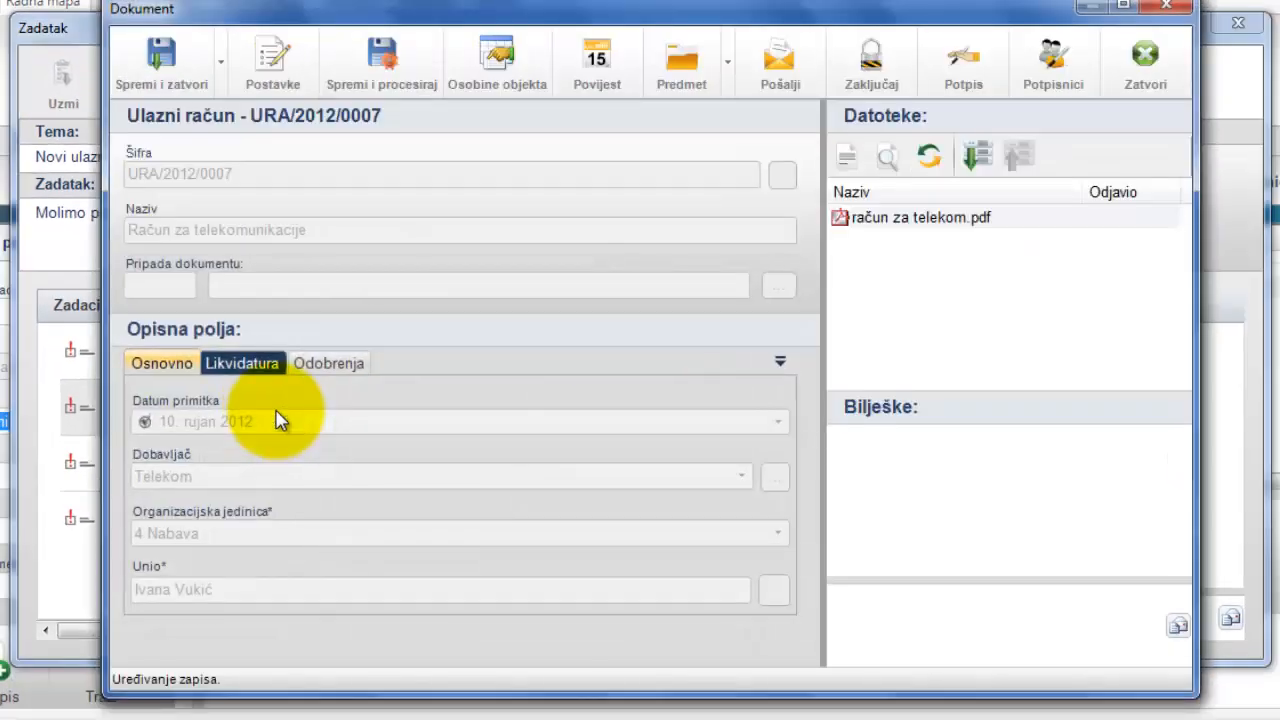
pyautogui.doubleClick(886, 228)
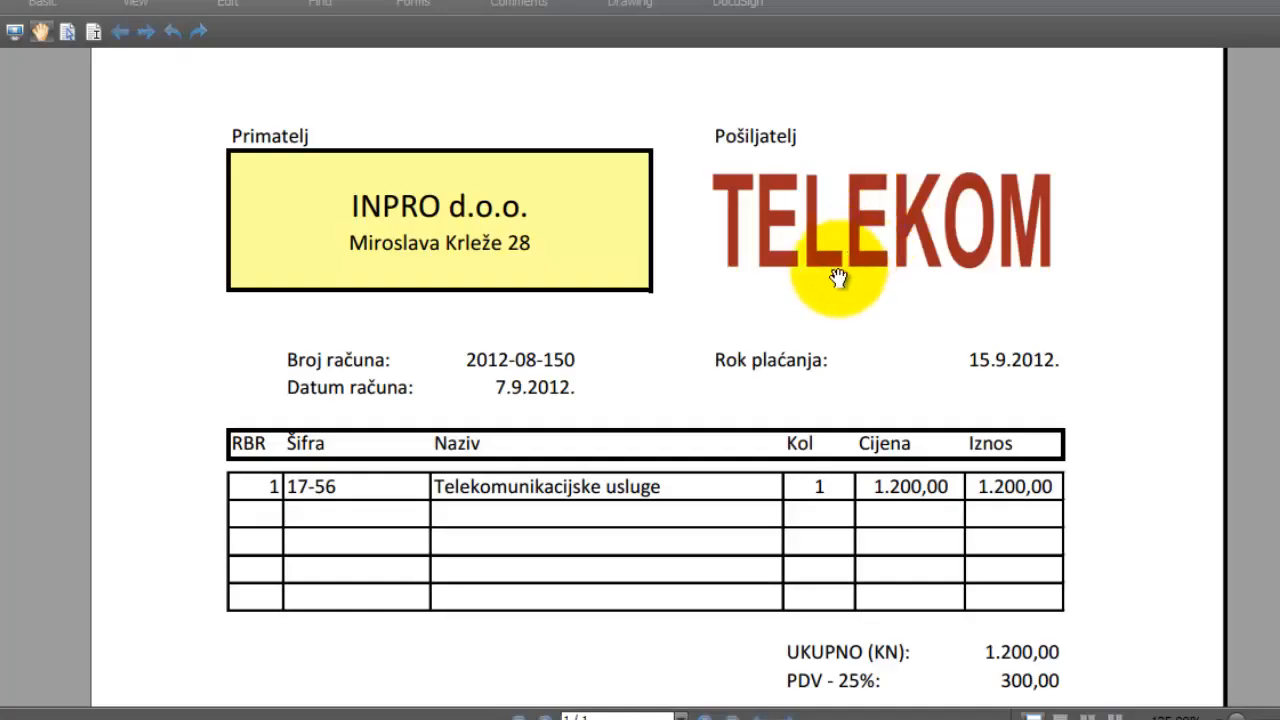
pyautogui.scroll(-3, 835, 308)
pyautogui.scroll(-1, 835, 308)
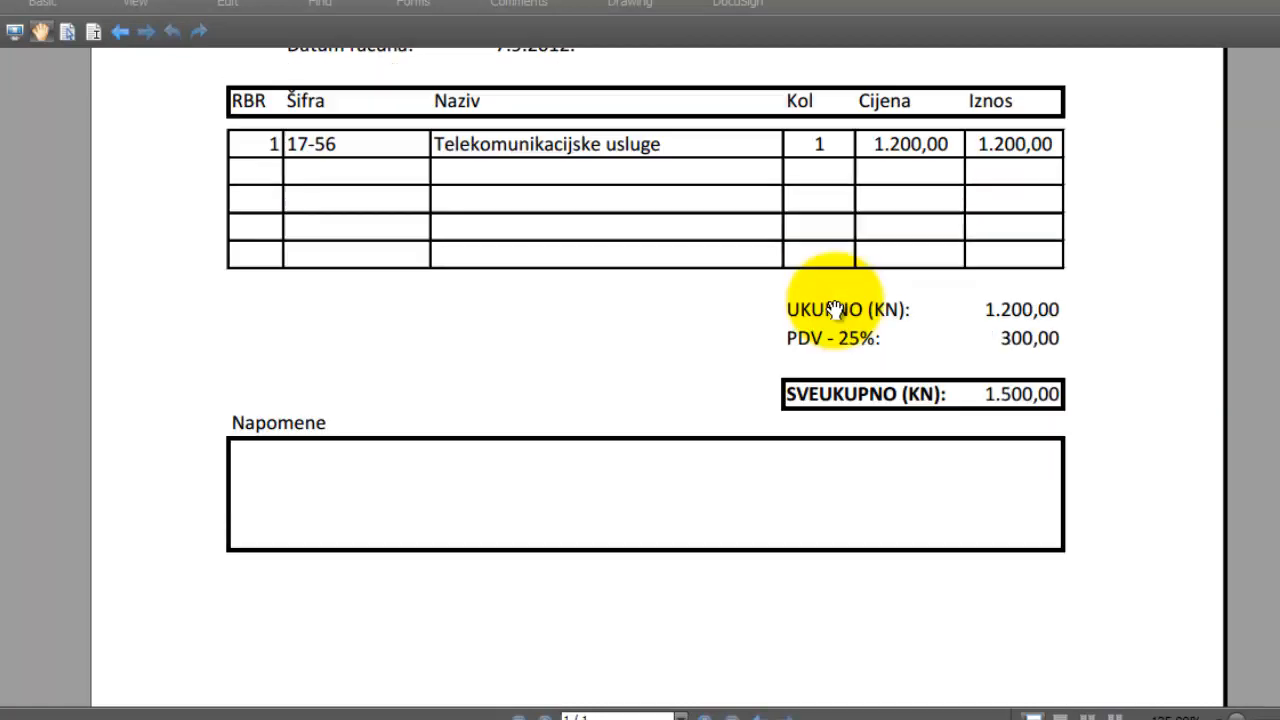
pyautogui.scroll(3, 835, 308)
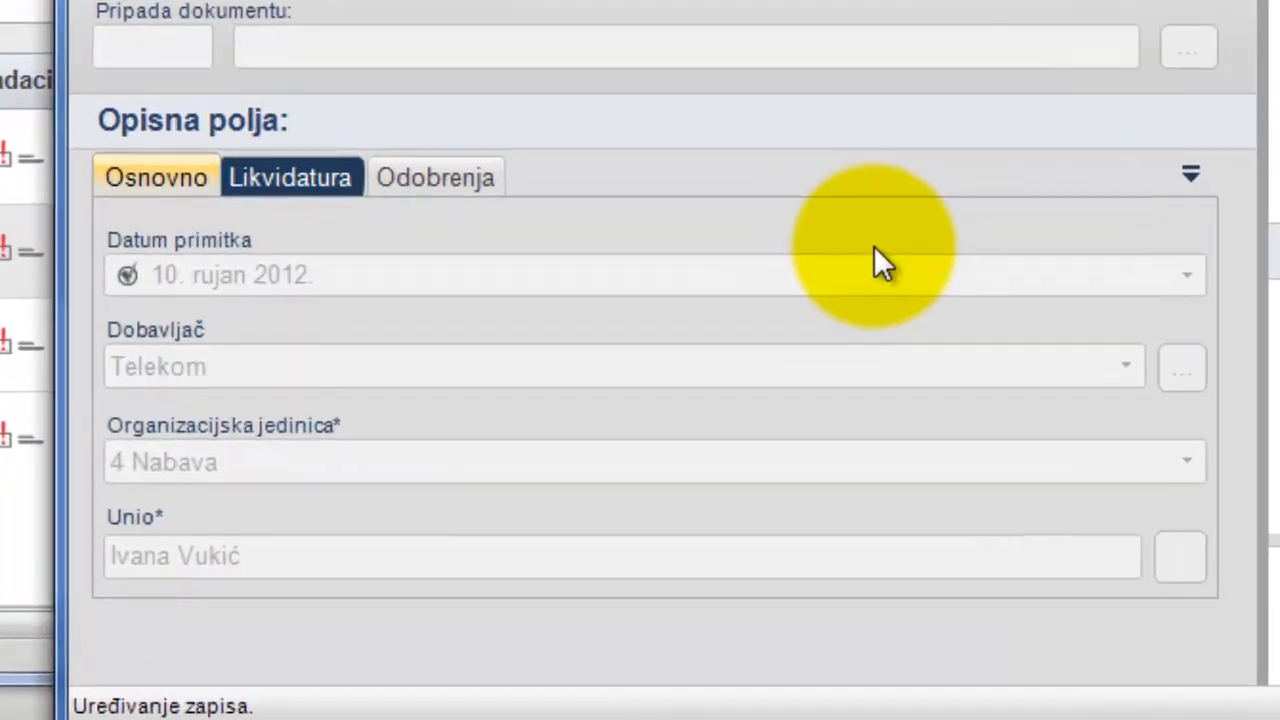
# - In the Likvidatura fields, enter invoice number 2012-08-150 and amount 1200,00
pyautogui.click(306, 177)
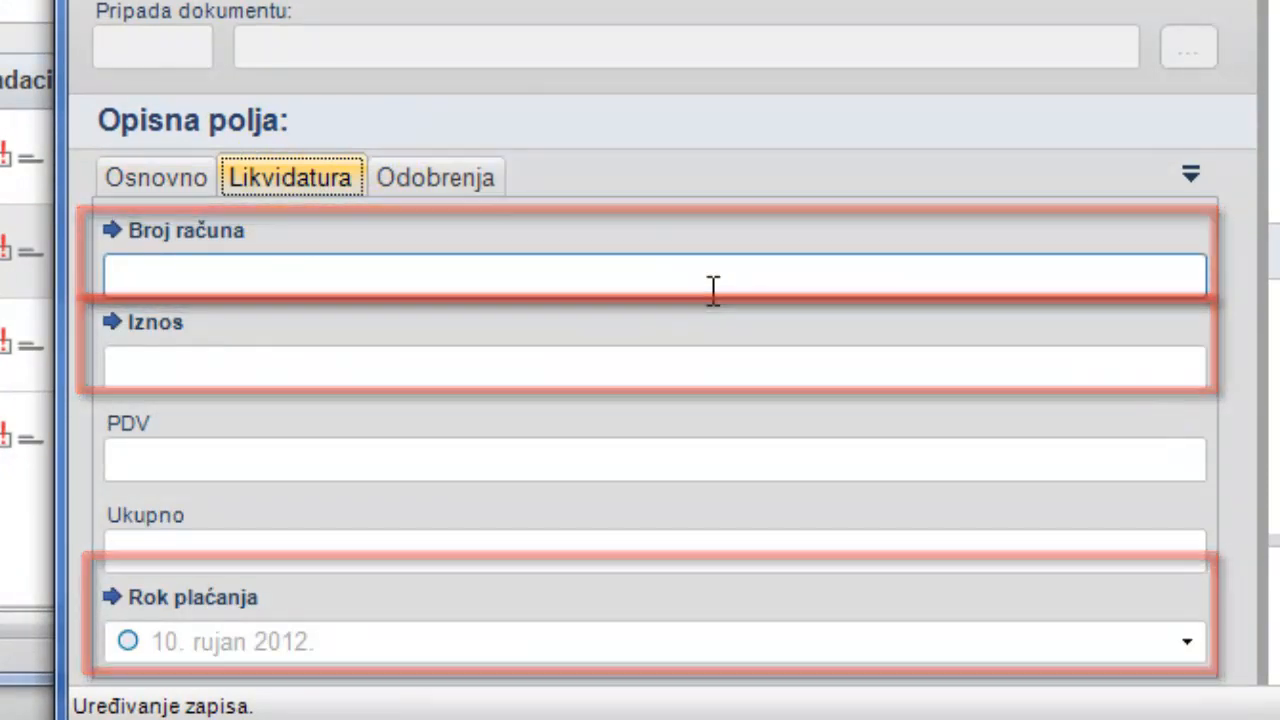
pyautogui.click(719, 286)
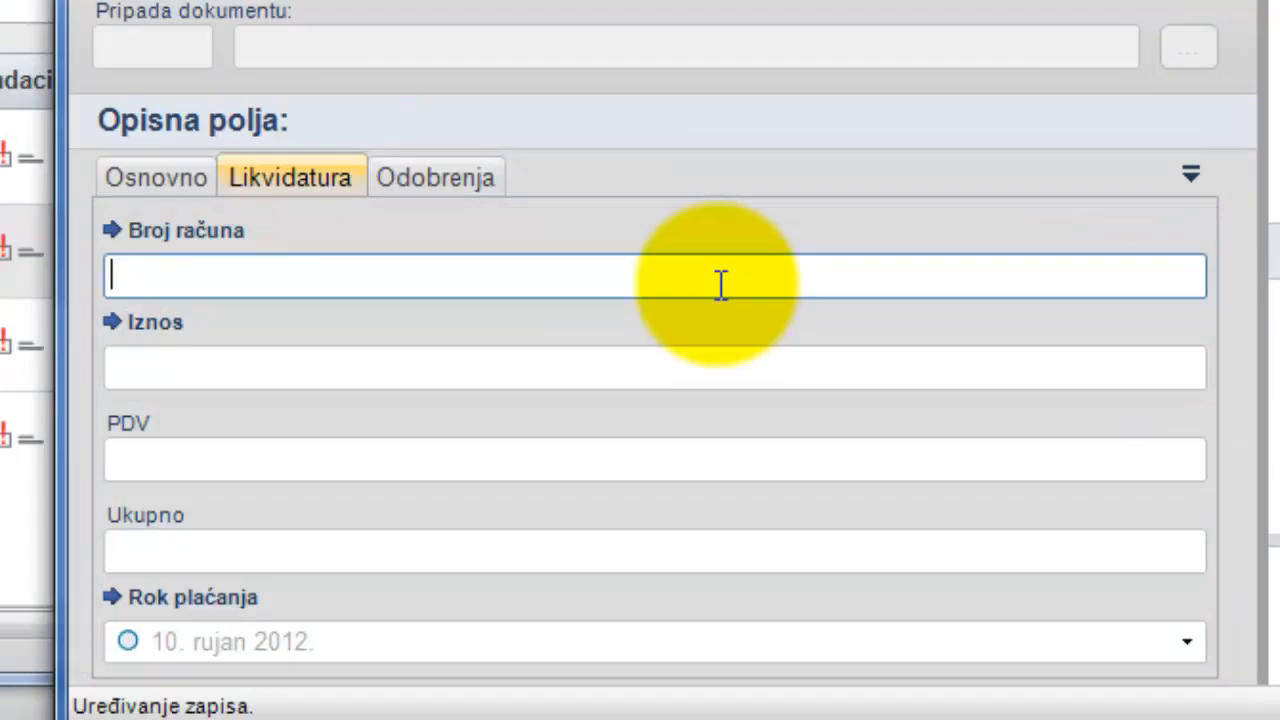
pyautogui.write('2012-0')
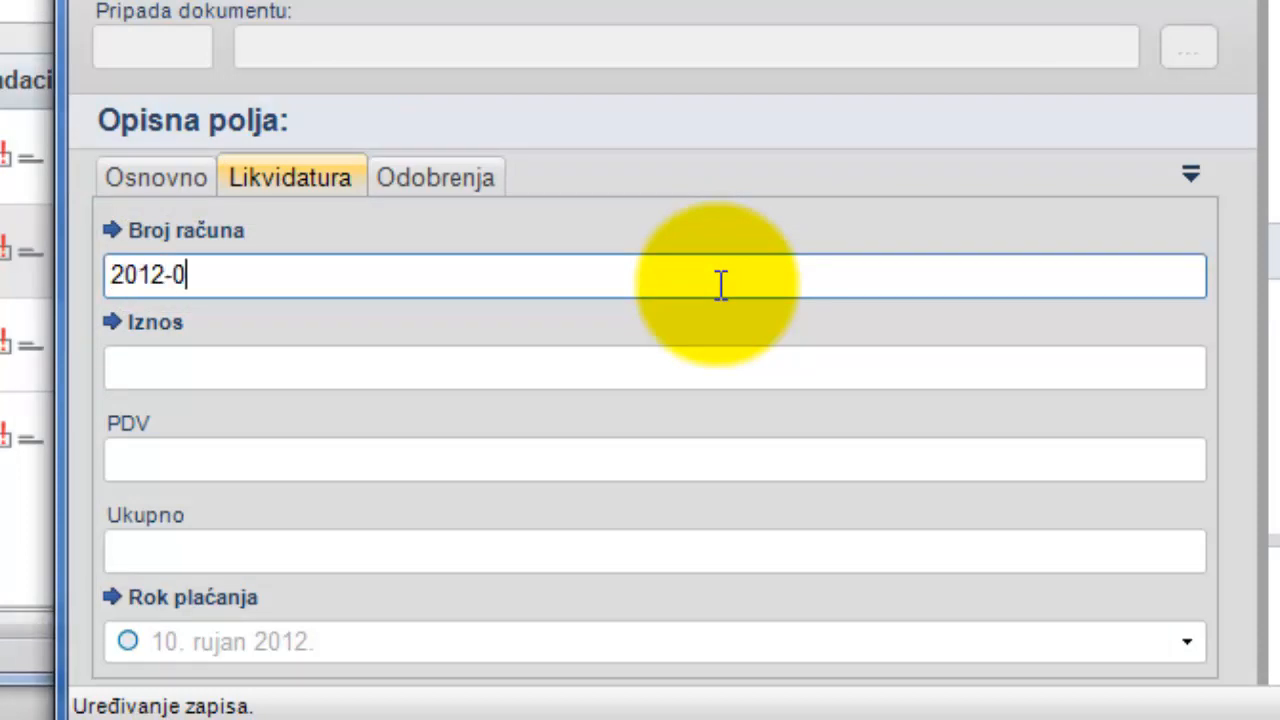
pyautogui.write('8-150')
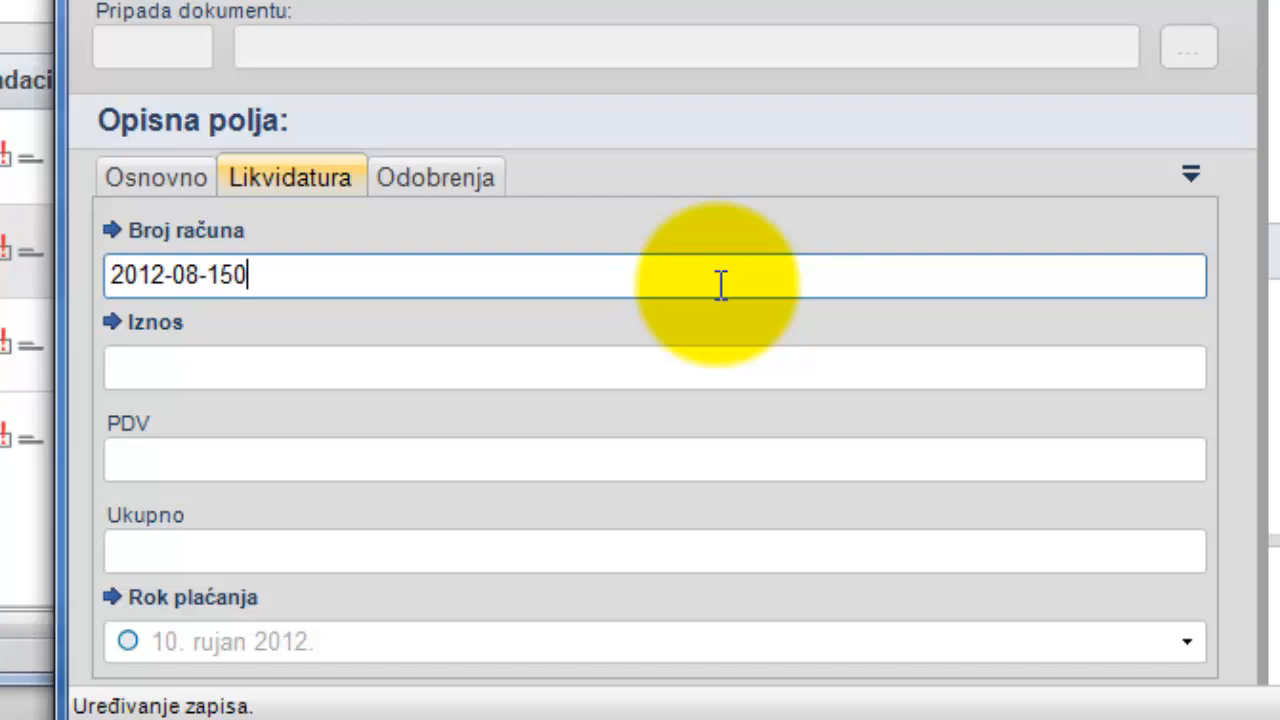
pyautogui.click(744, 367)
pyautogui.write('120')
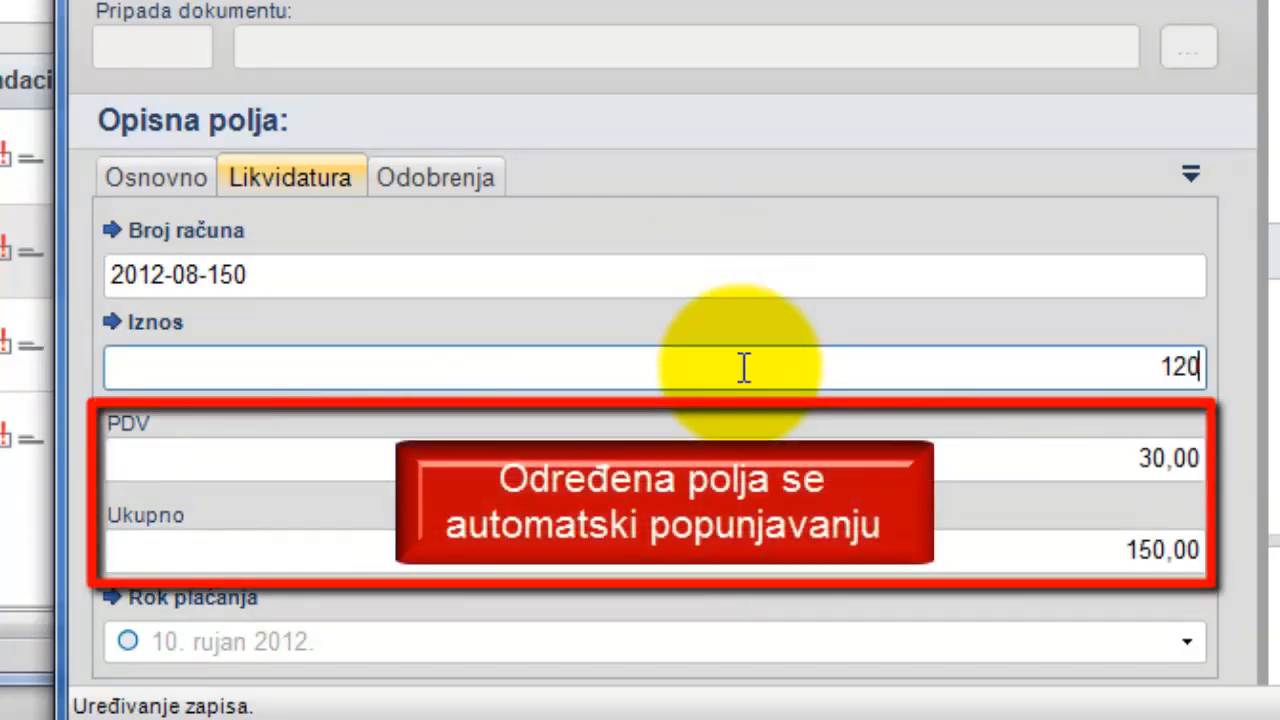
pyautogui.write('0,00')
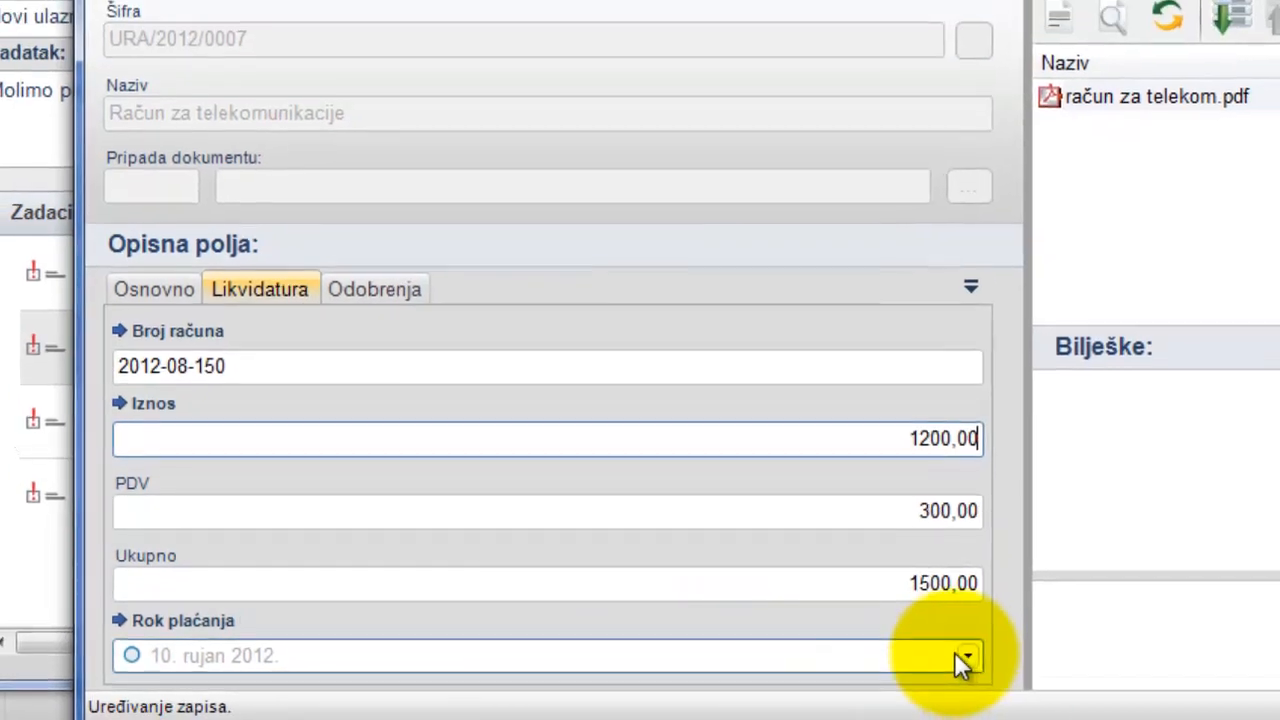
# - Set the payment deadline to 15. rujan 2012. and save and process the invoice
pyautogui.click(1069, 649)
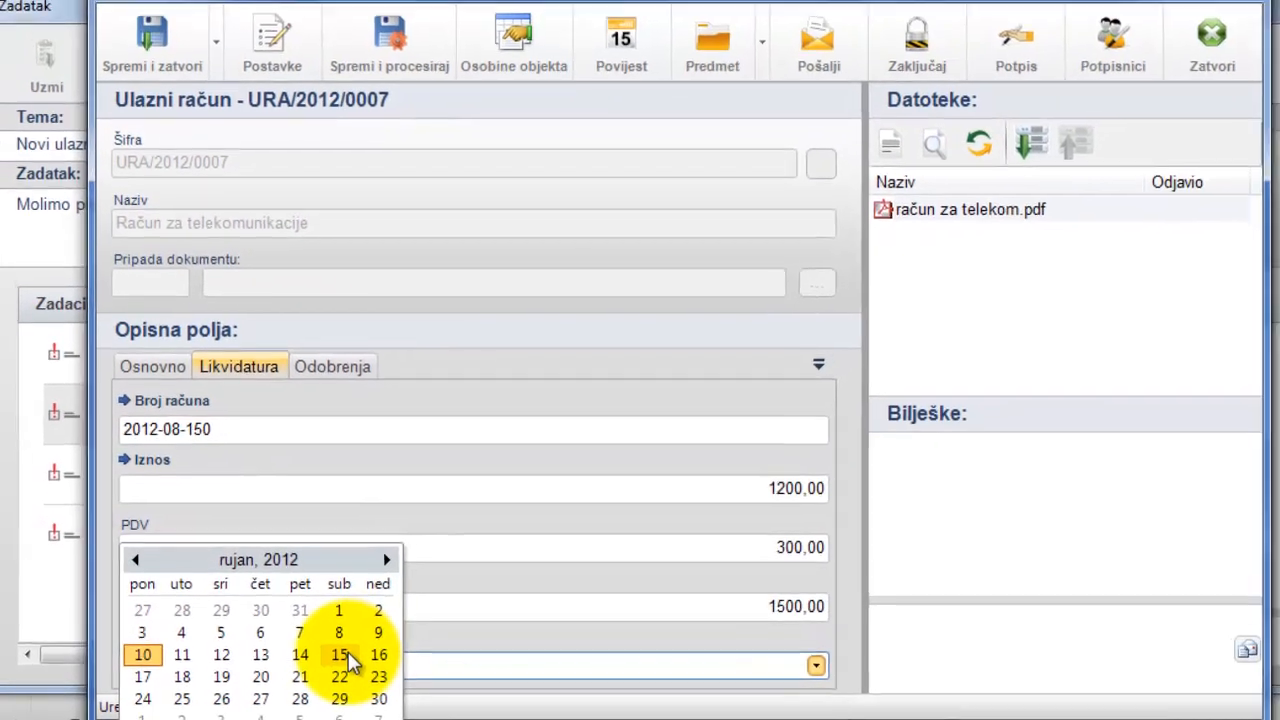
pyautogui.click(354, 650)
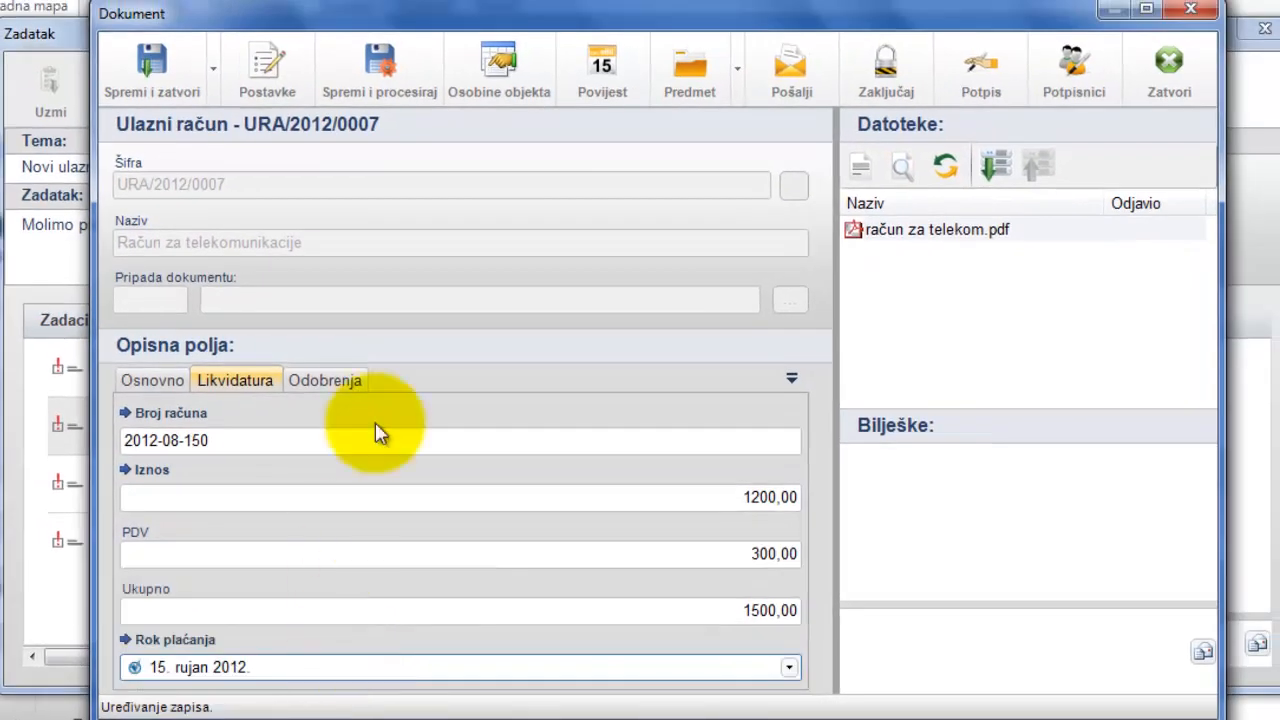
pyautogui.click(360, 62)
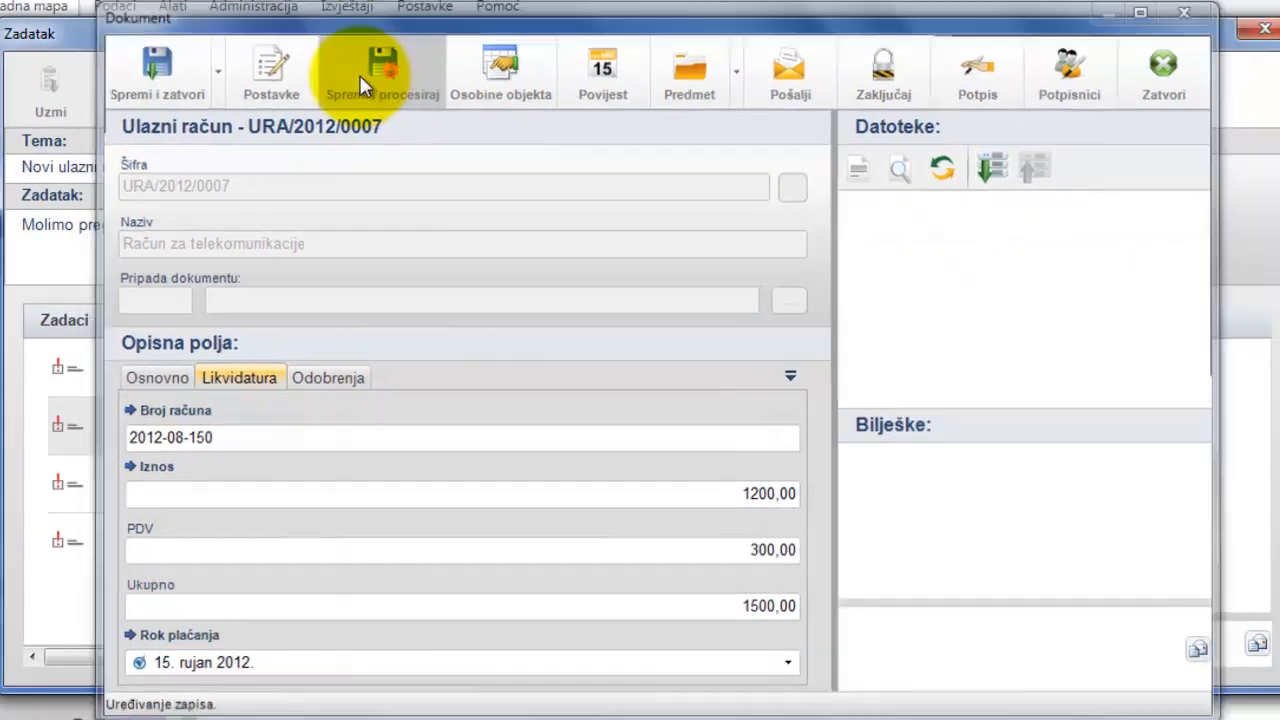
# - Mark the task's Status action as Ispravan and add the note "Molim platiti što prije"
pyautogui.click(246, 368)
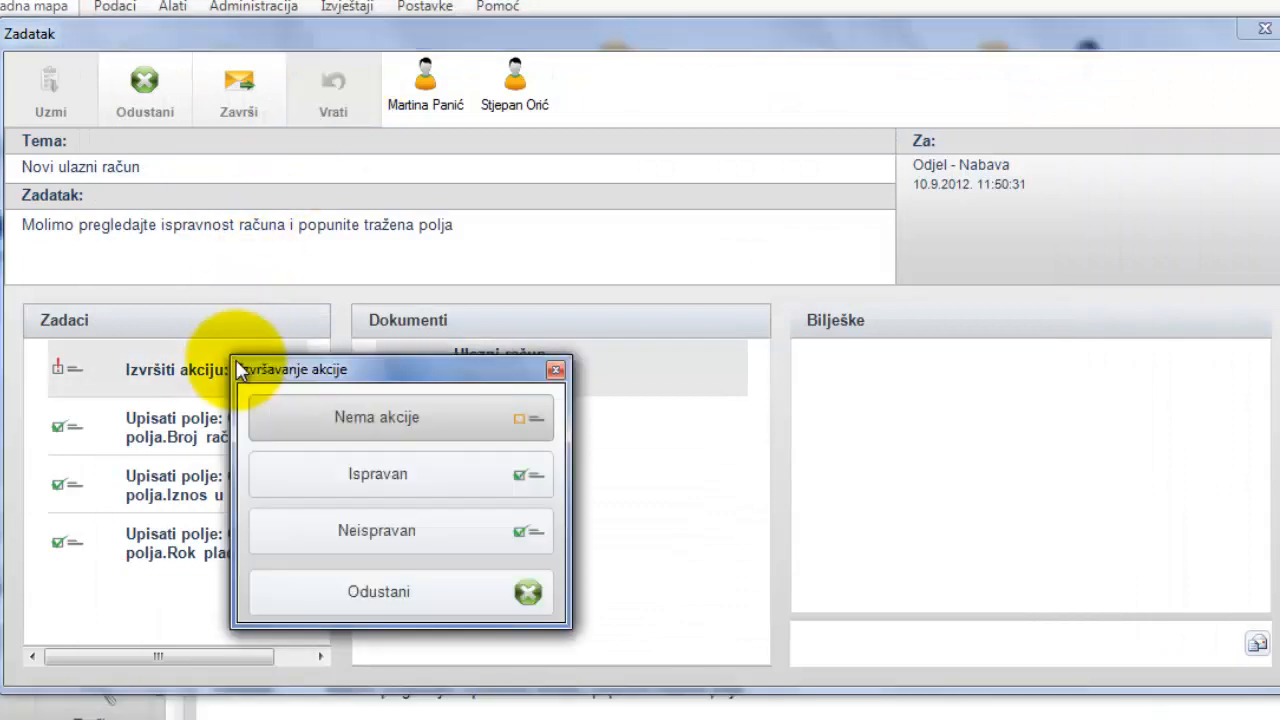
pyautogui.click(401, 497)
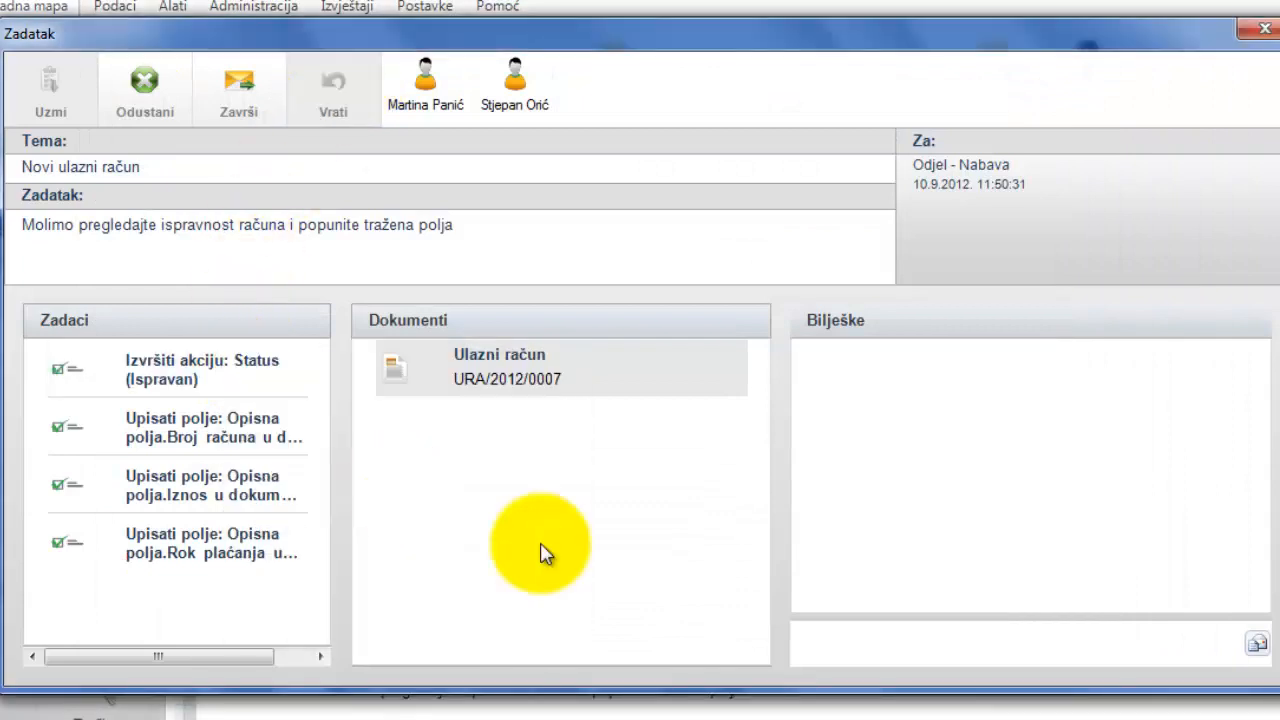
pyautogui.click(884, 650)
pyautogui.write('Molim platiti što prije')
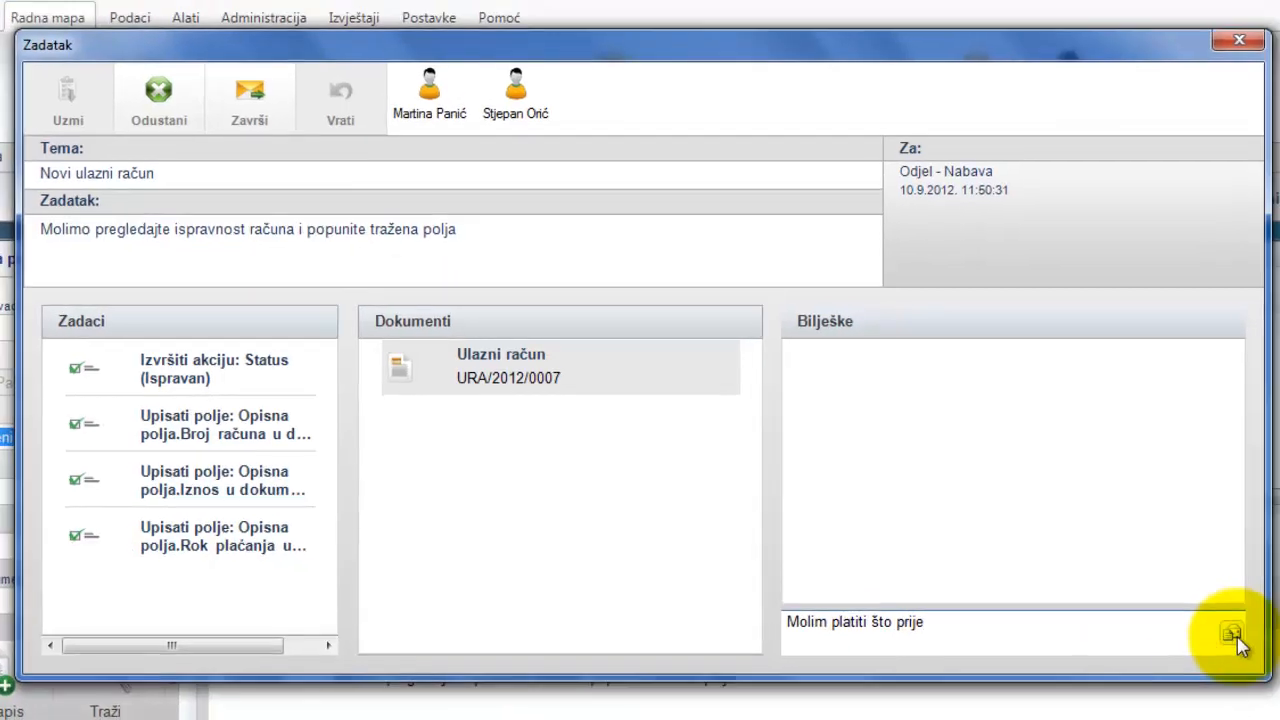
pyautogui.click(1257, 643)
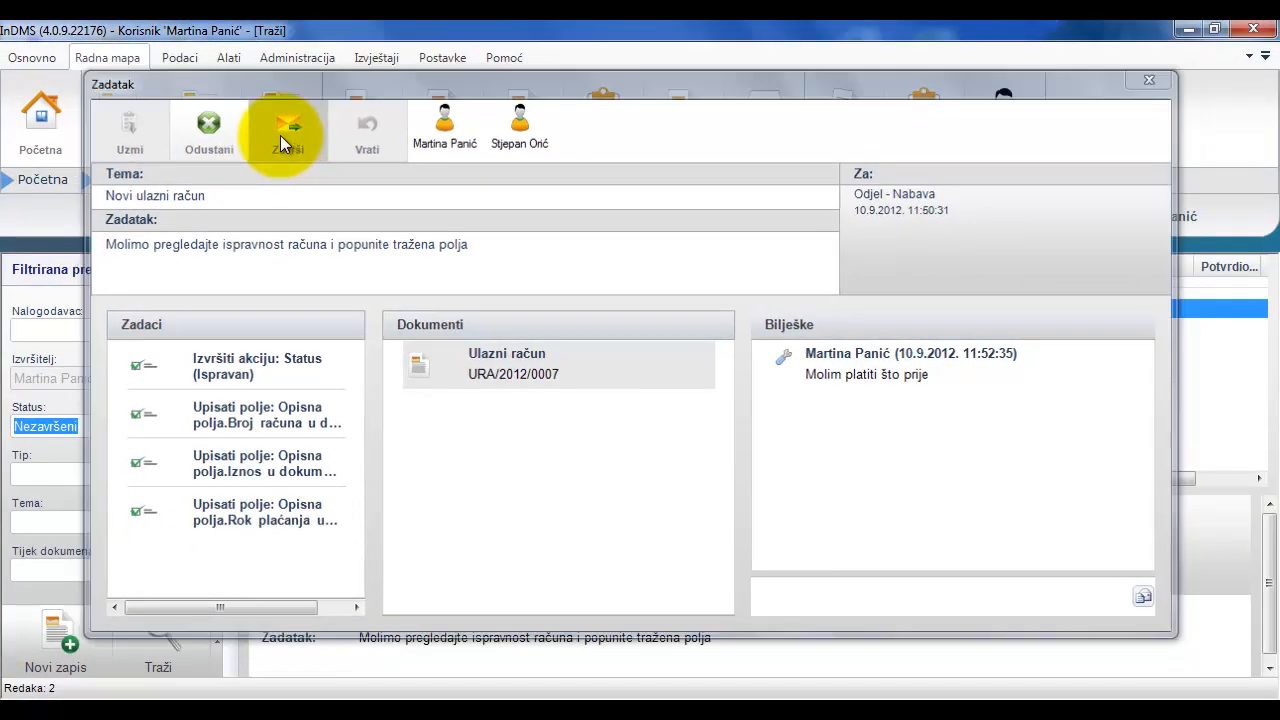
# - Finish the "Novi ulazni račun" verification task so it is passed on in the workflow
pyautogui.click(284, 130)
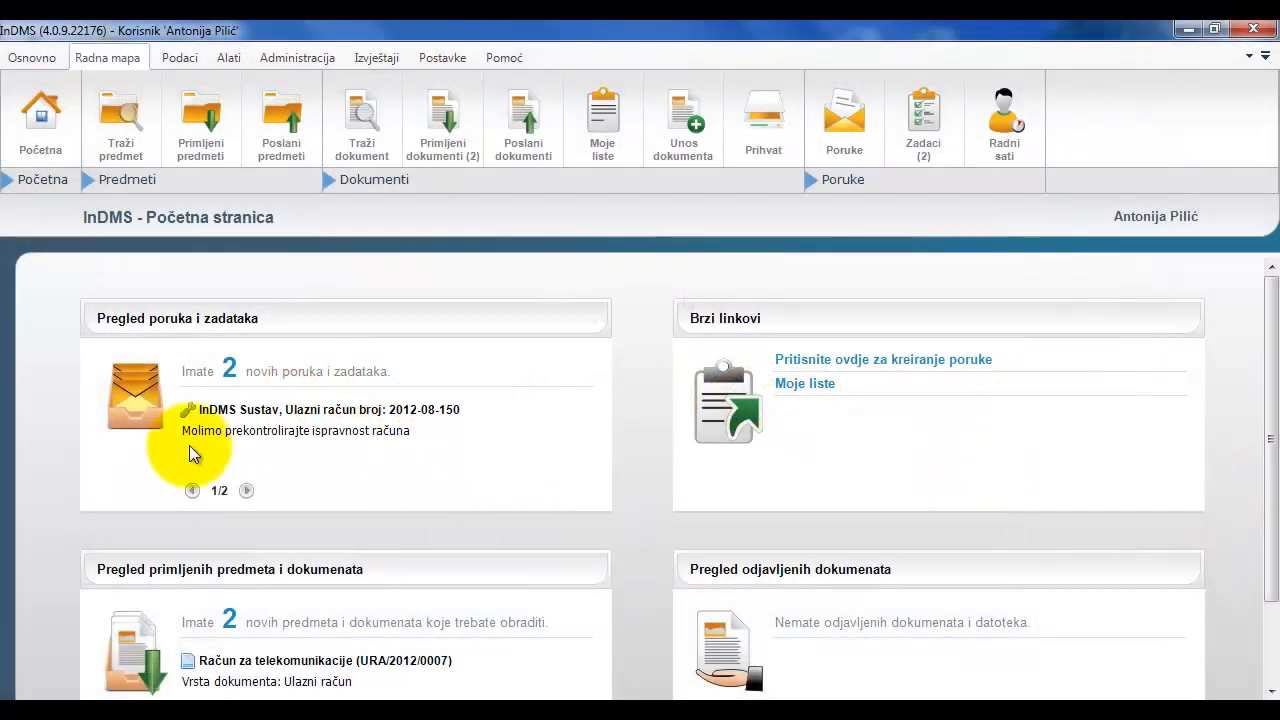
# - As the accounting user, open the task for incoming invoice 2012-08-150 and its attached Ulazni račun document
pyautogui.click(437, 409)
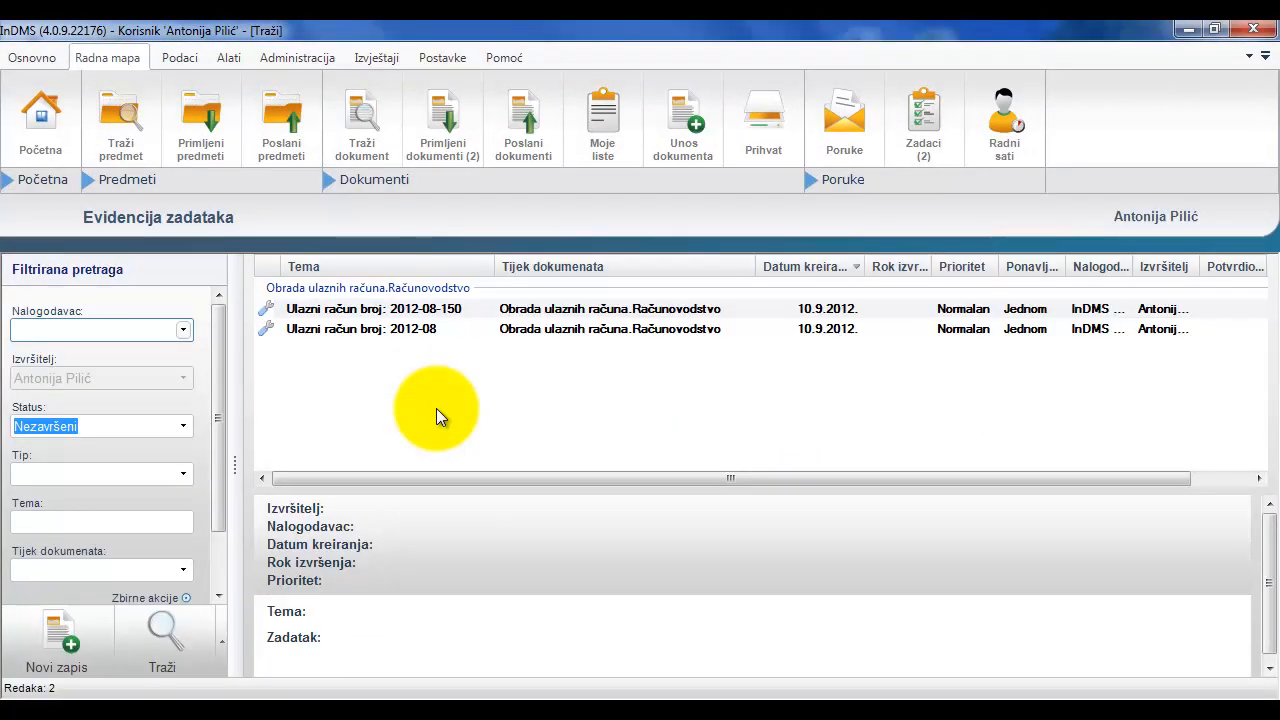
pyautogui.doubleClick(476, 314)
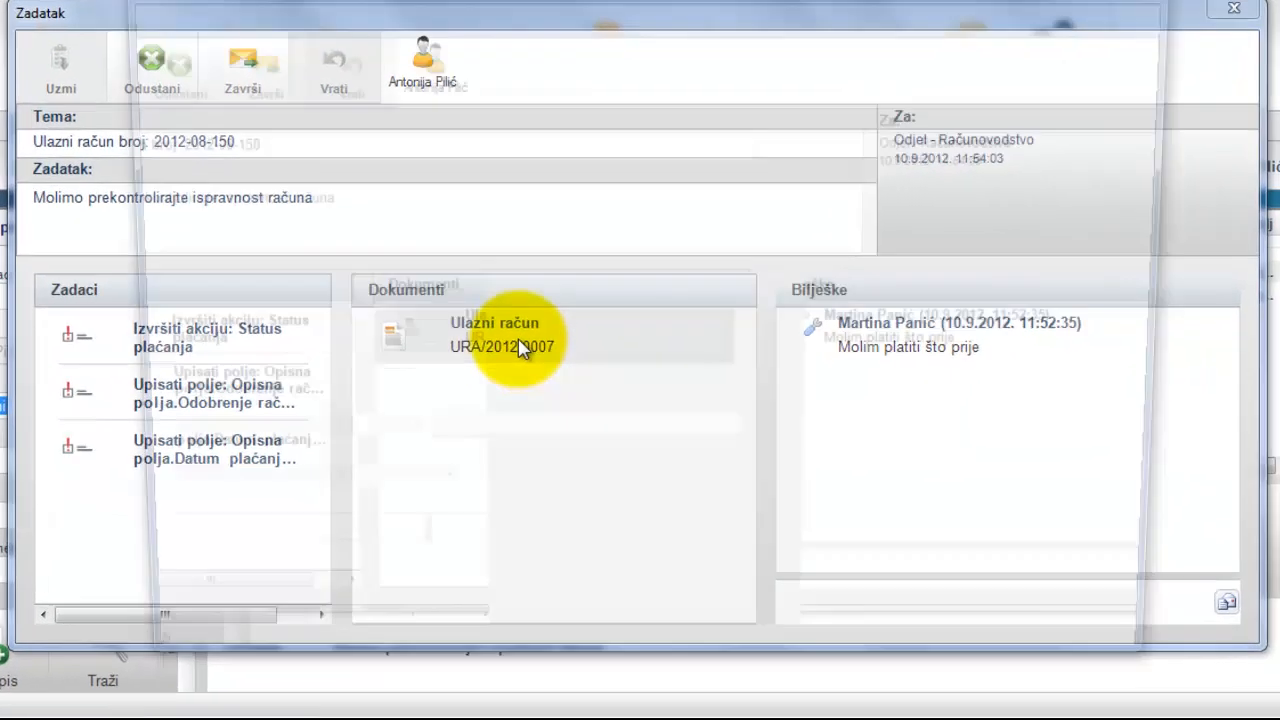
pyautogui.doubleClick(519, 347)
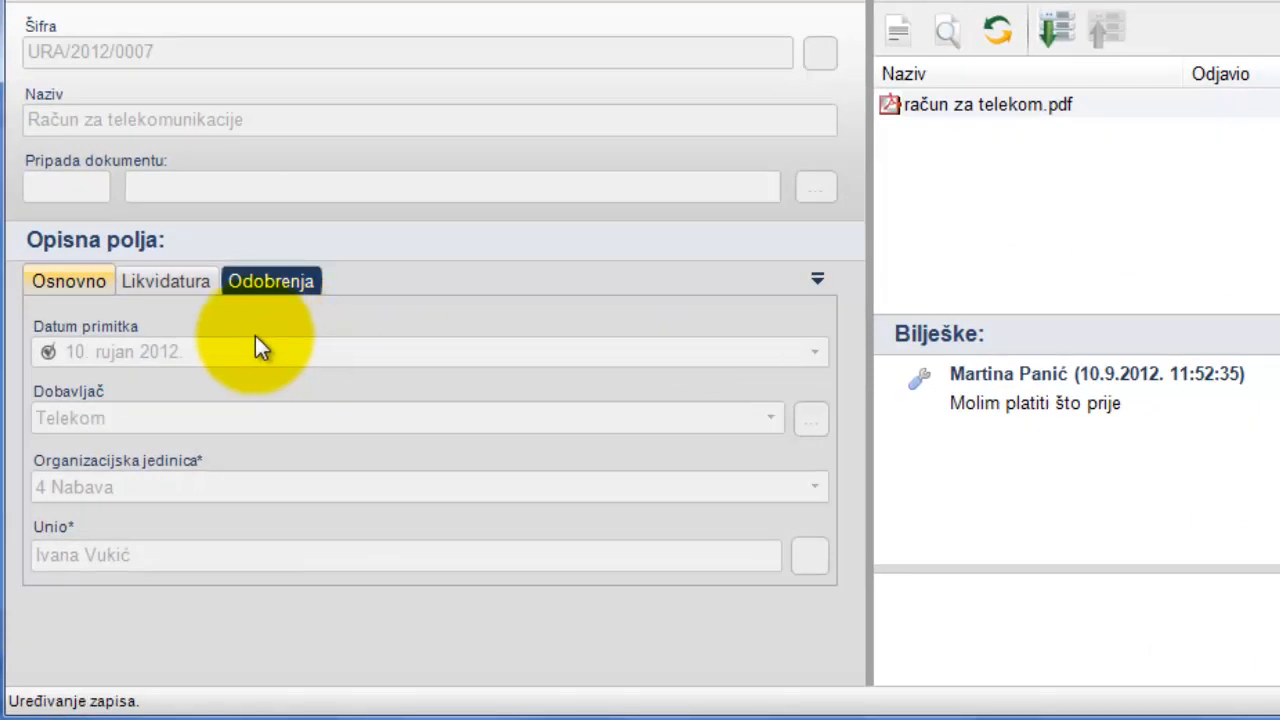
# - Review the invoice's Likvidatura and Odobrenja fields and read through the attached račun za telekom.pdf
pyautogui.click(173, 281)
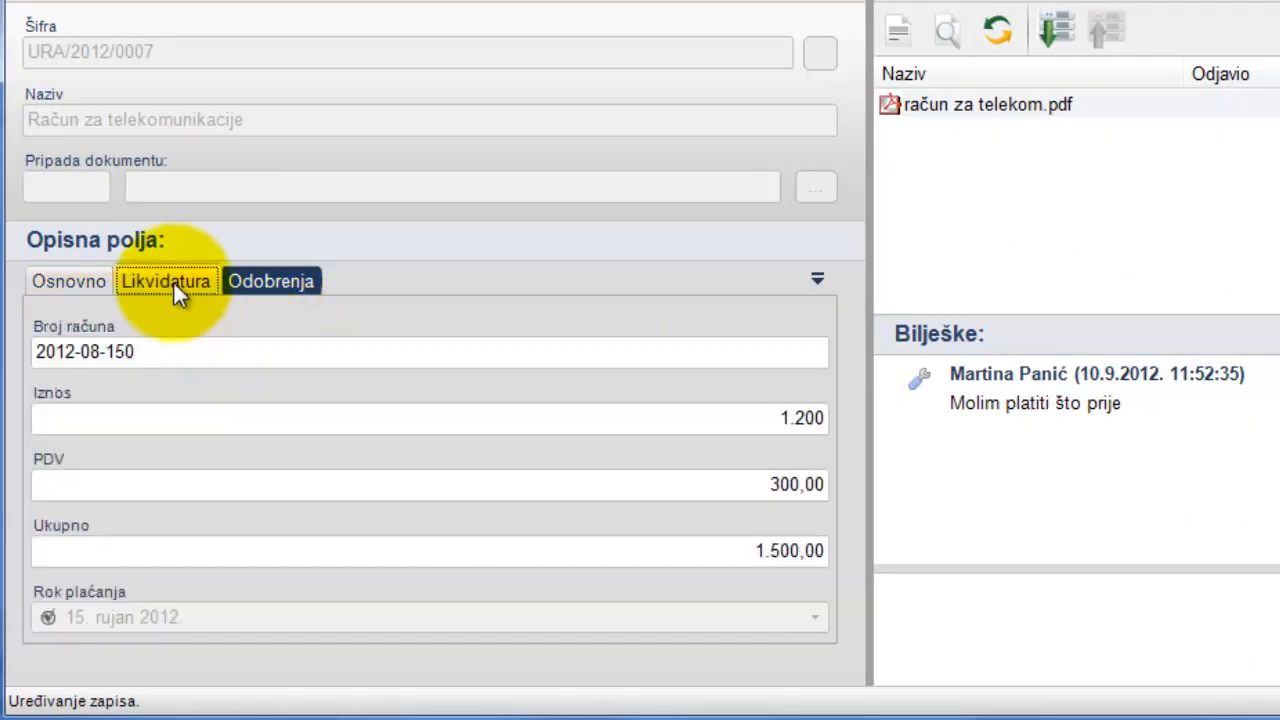
pyautogui.click(249, 279)
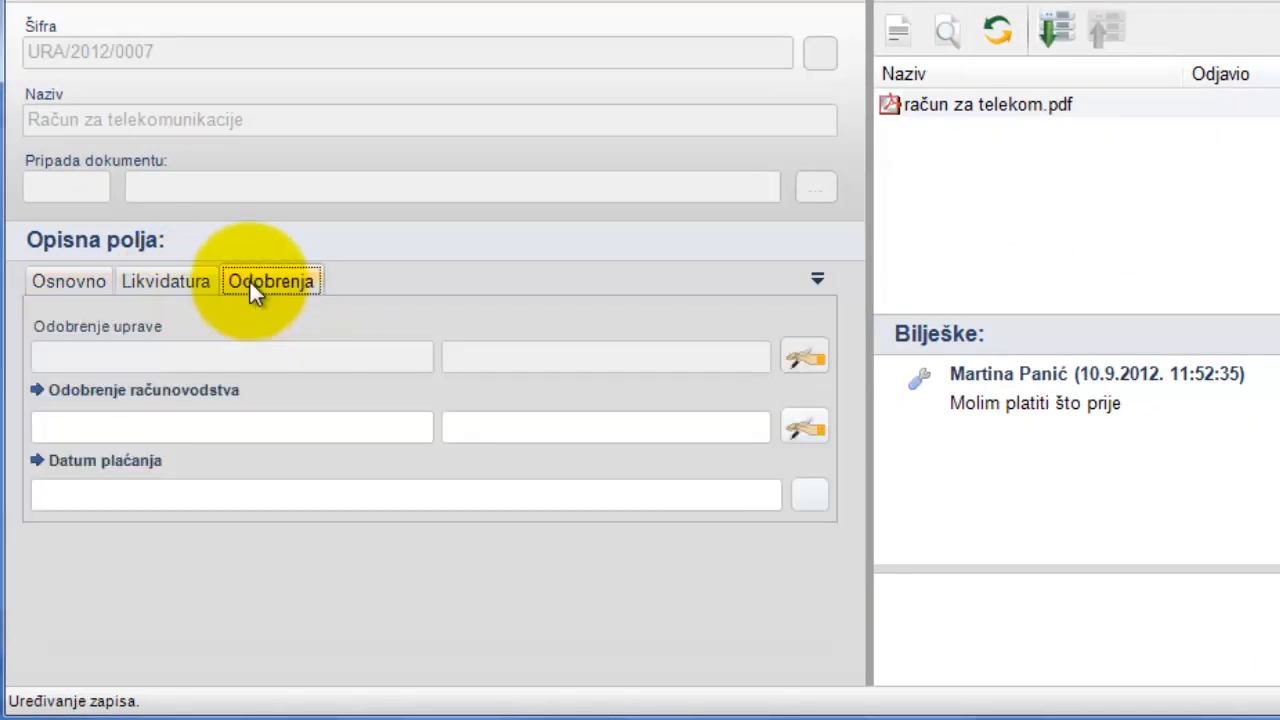
pyautogui.click(929, 104)
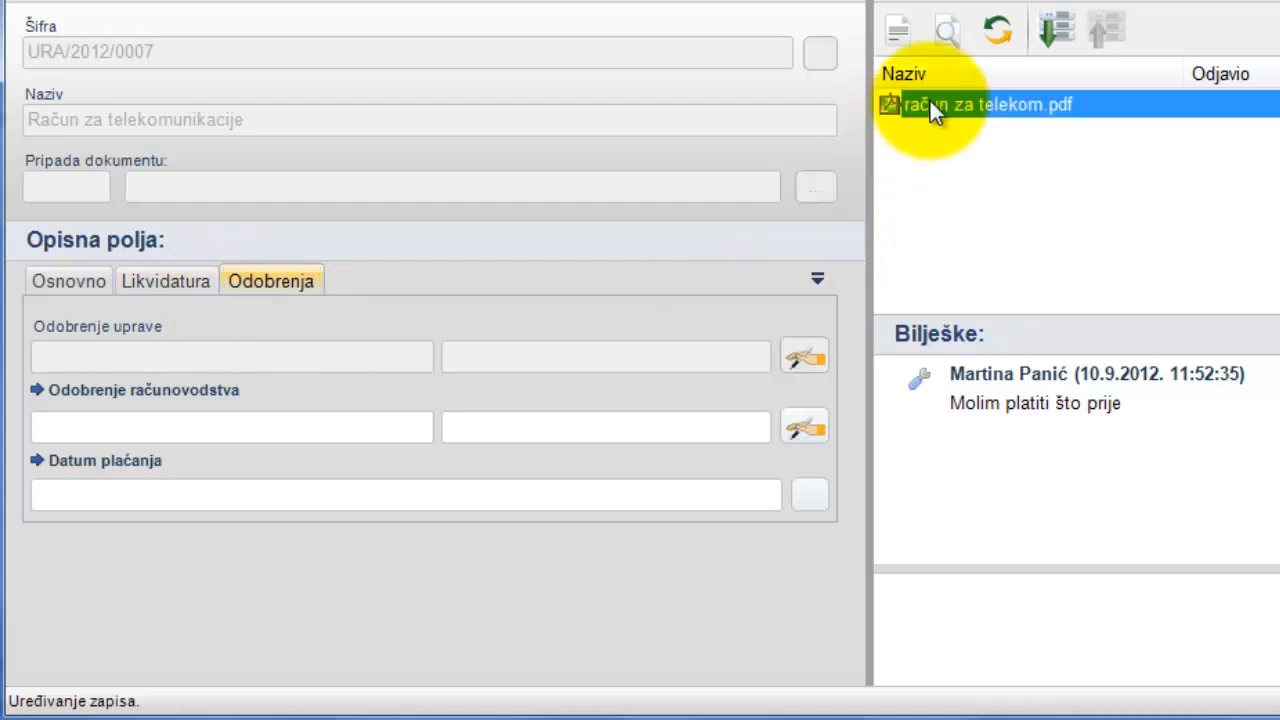
pyautogui.doubleClick(929, 104)
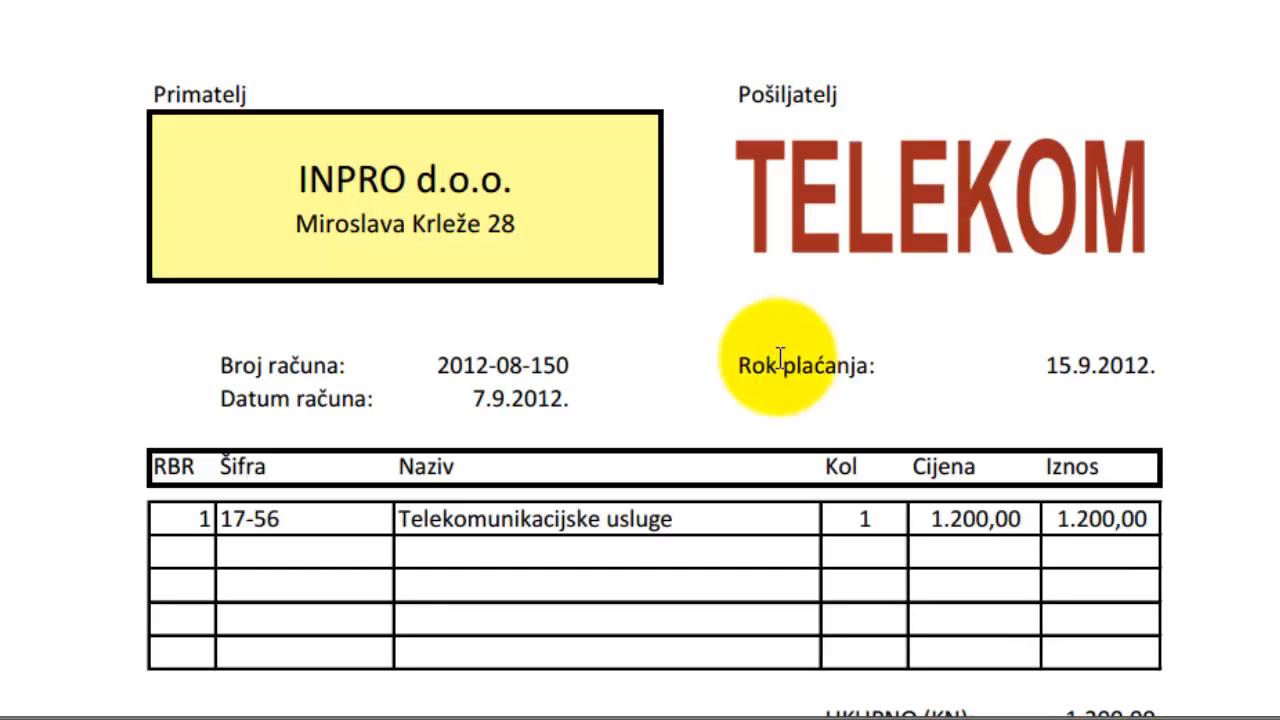
pyautogui.scroll(-5, 780, 357)
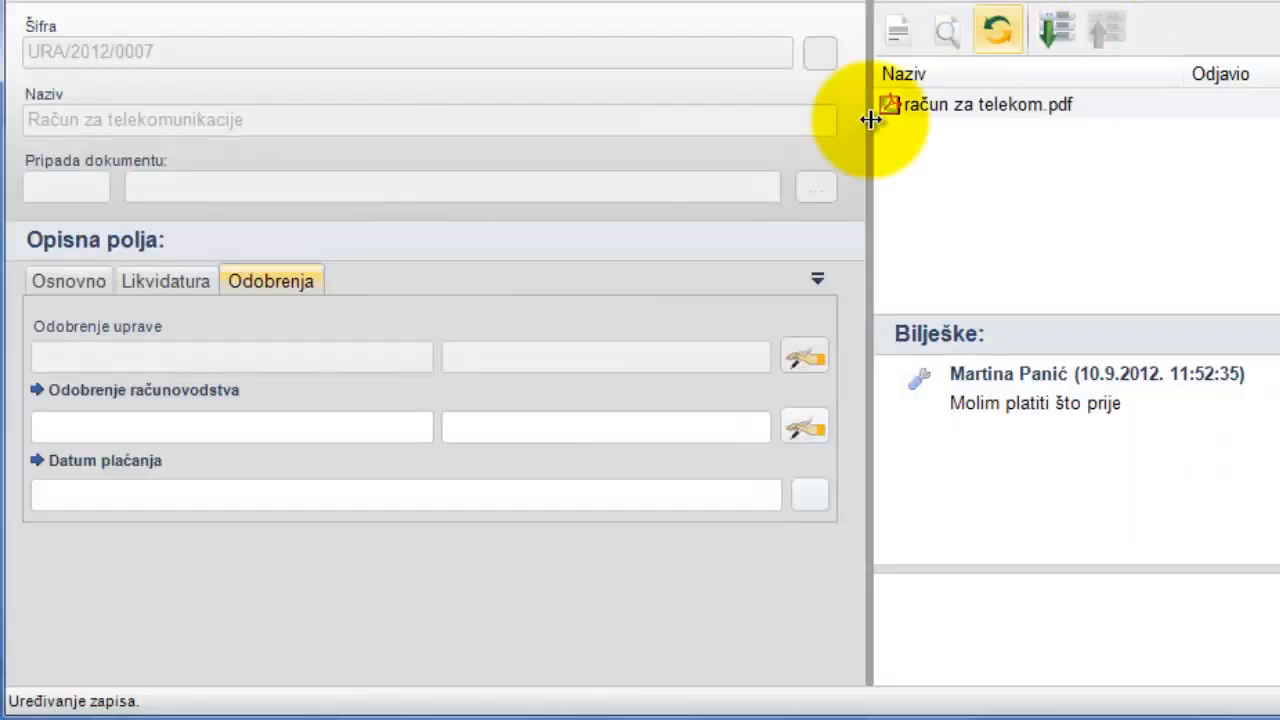
# - Sign the Odobrenje računovodstva approval, fill Datum plaćanja with 10.9.2012., and save and process the invoice
pyautogui.click(792, 424)
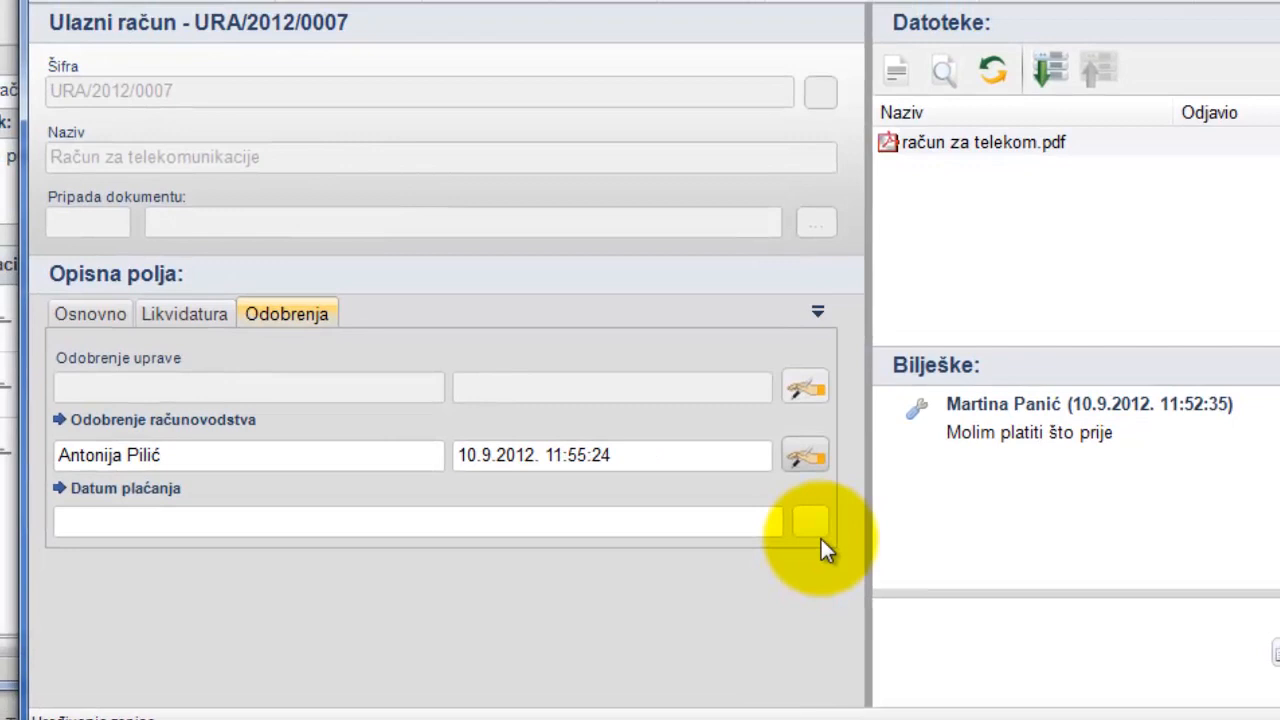
pyautogui.click(818, 534)
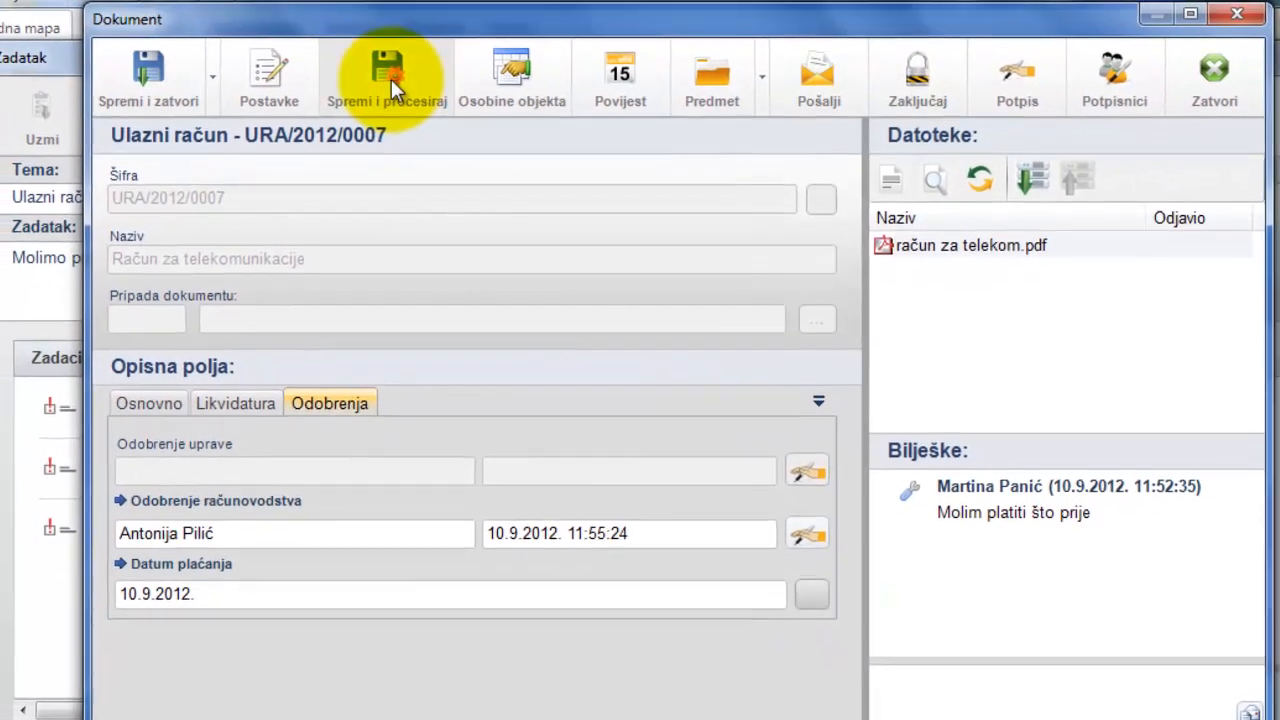
pyautogui.click(391, 79)
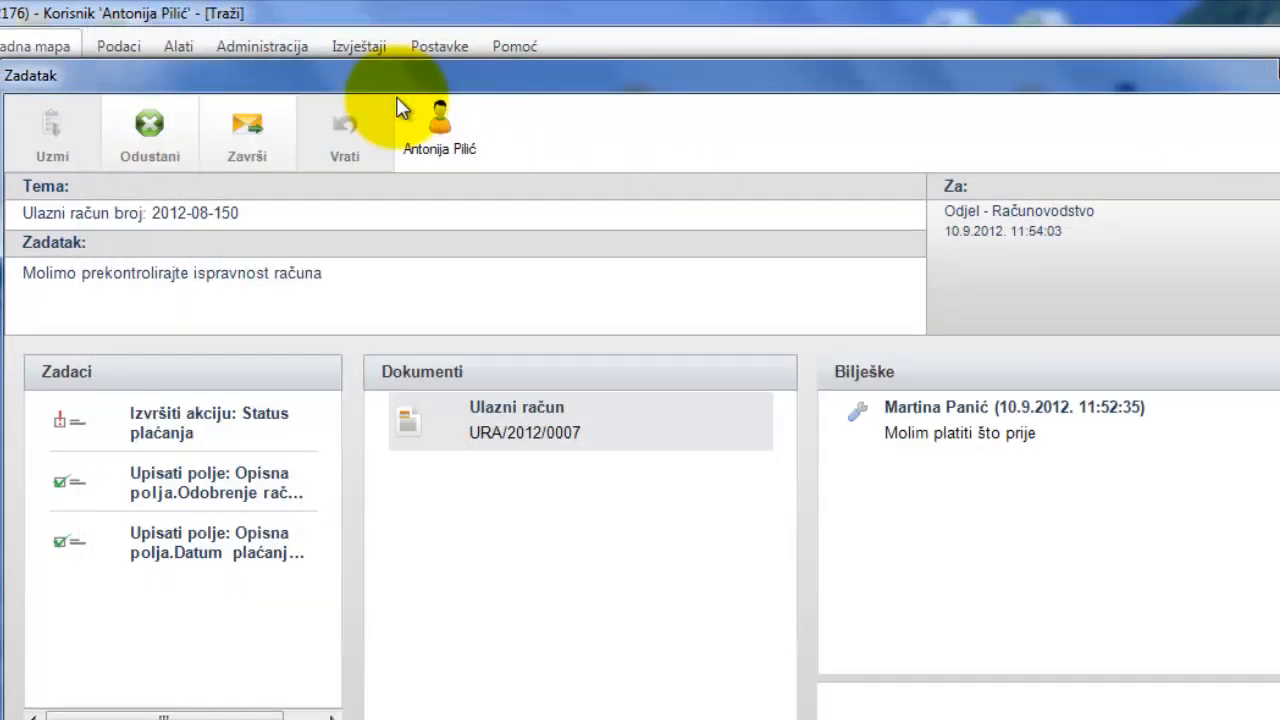
# - Mark the task's Status plaćanja action as Plaćen and finish the accounting task
pyautogui.click(244, 414)
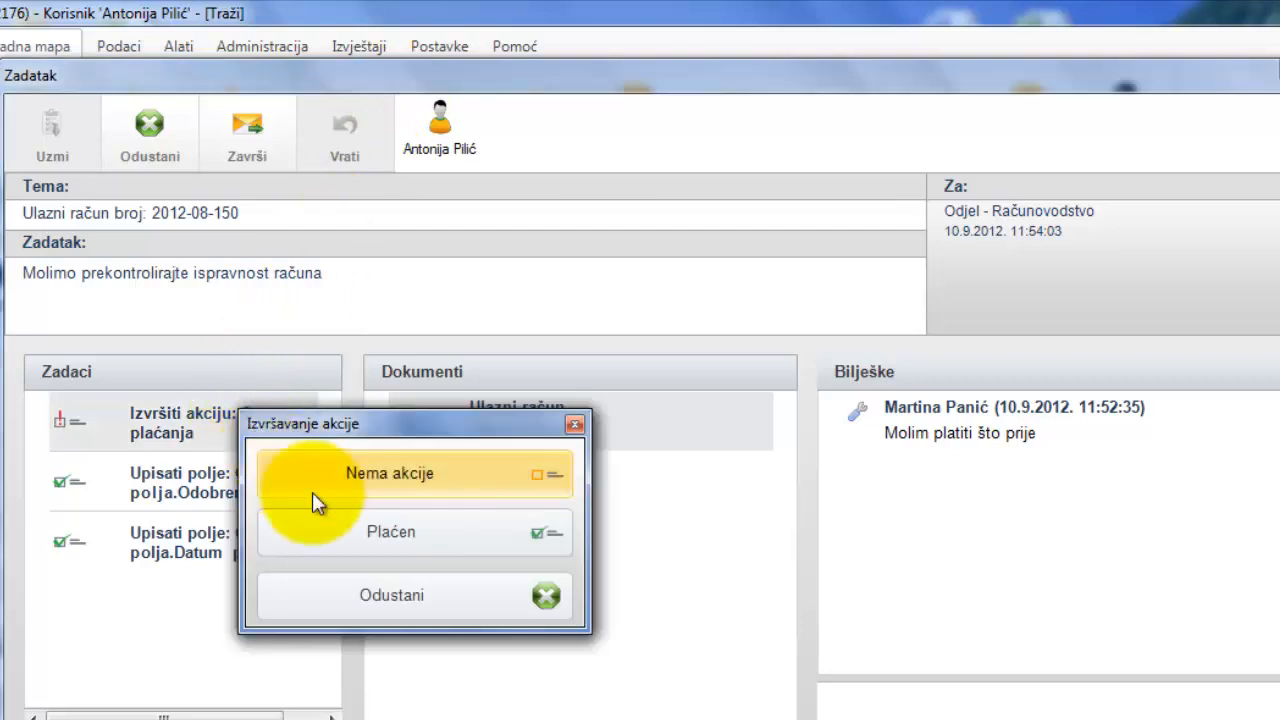
pyautogui.click(336, 532)
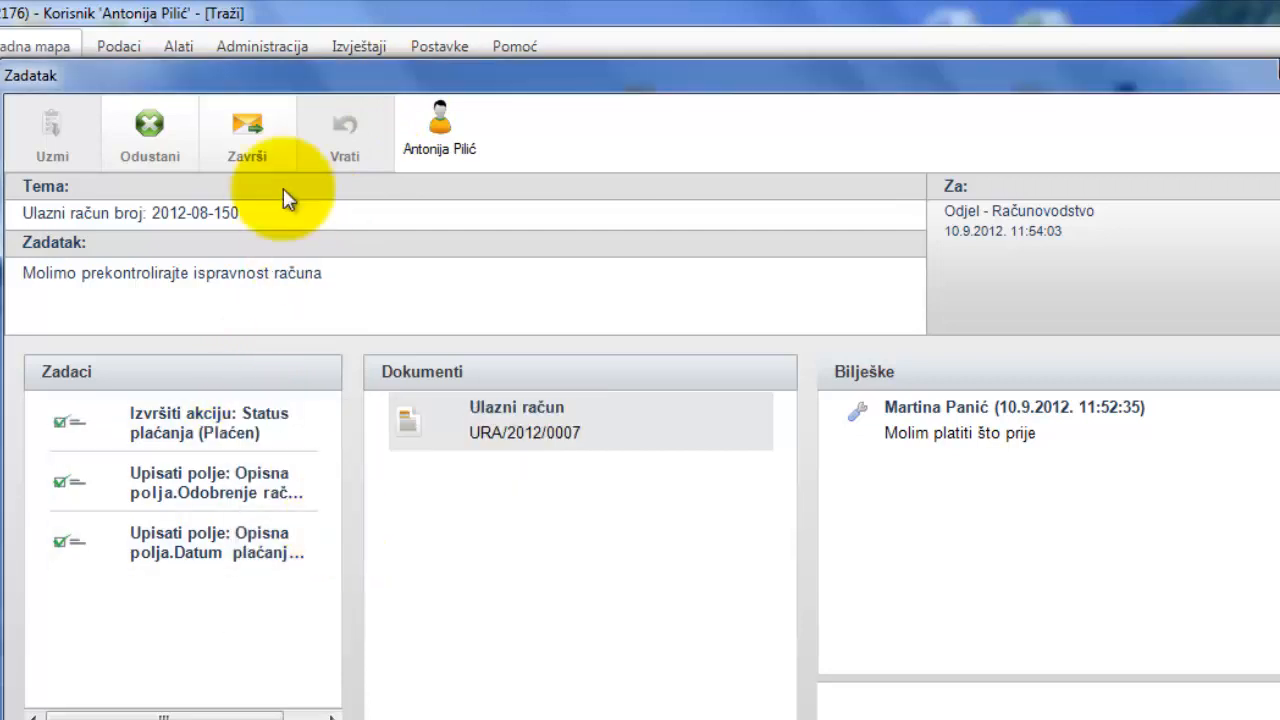
pyautogui.click(257, 128)
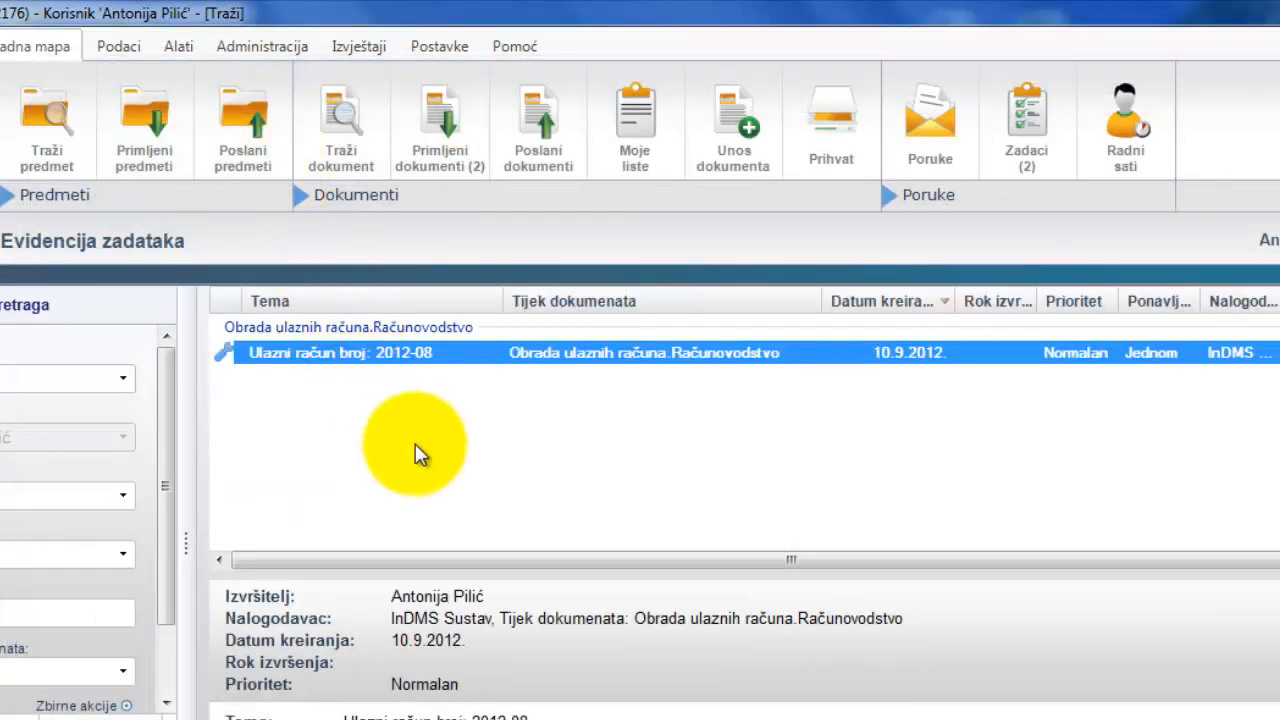